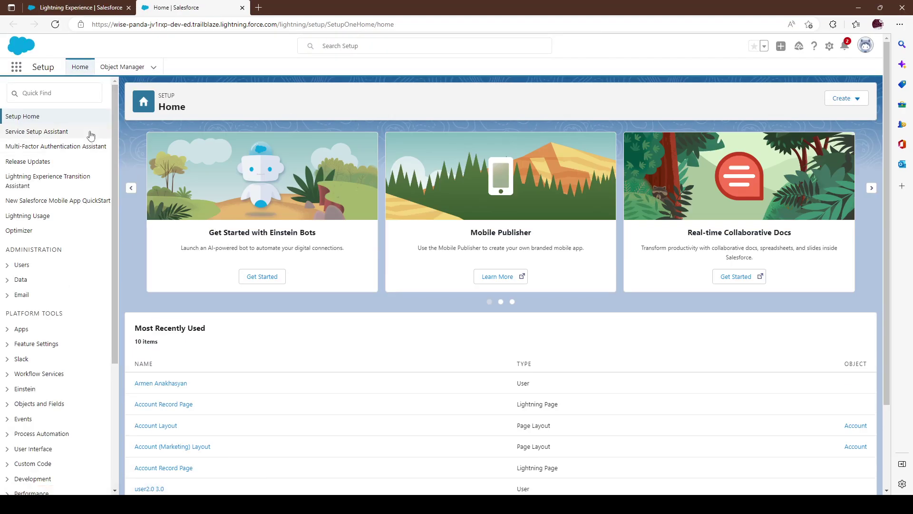
- Find In-App Guidance in Setup by searching for "in-app" and start adding new guidance in the builder
left_click(52, 98)
type("in-app")
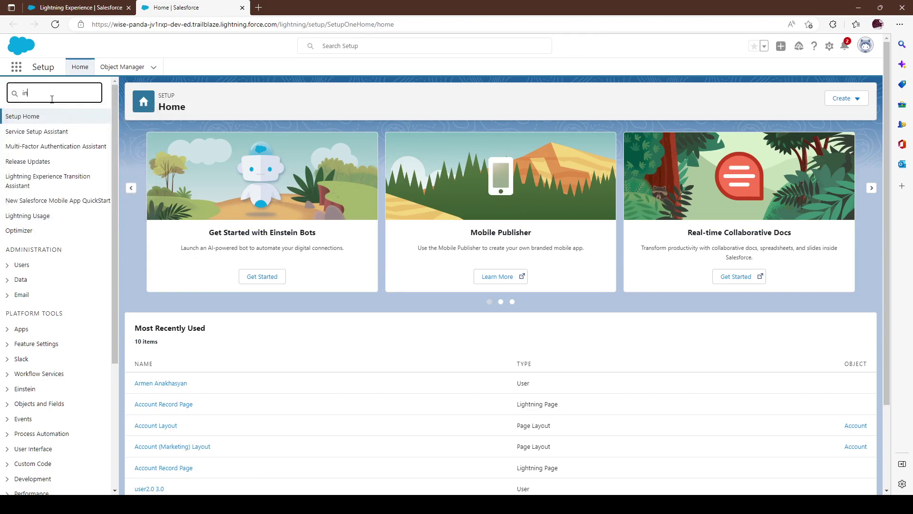
left_click(47, 133)
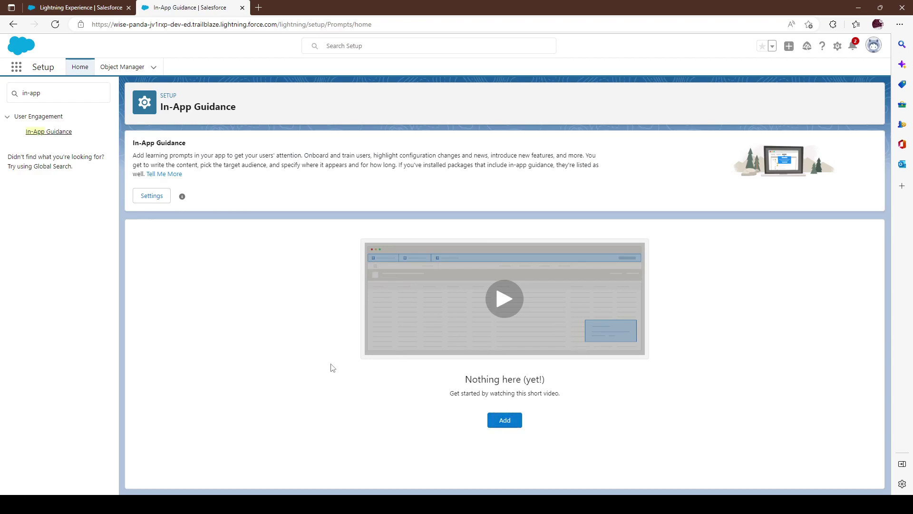
left_click(507, 422)
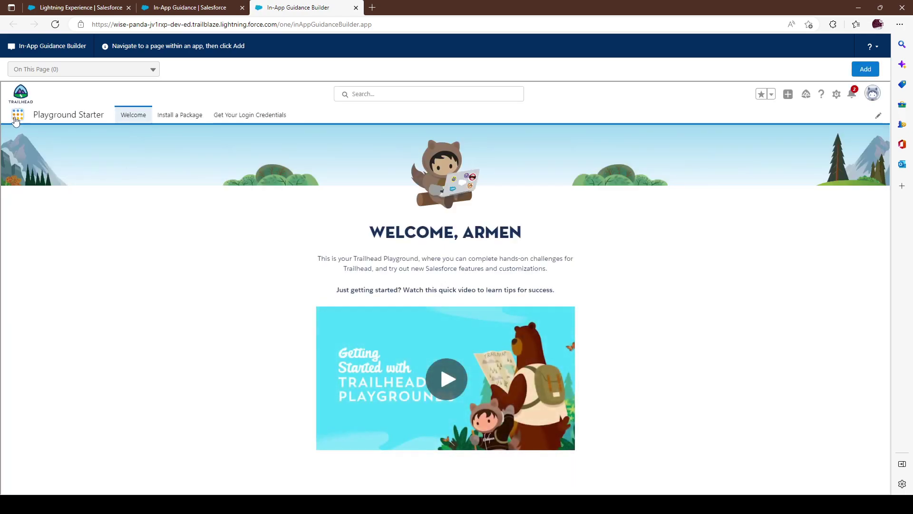
- Navigate to Accounts within the guidance builder and open the United Oil & Gas Corp. record
left_click(16, 119)
type("accoun")
left_click(49, 199)
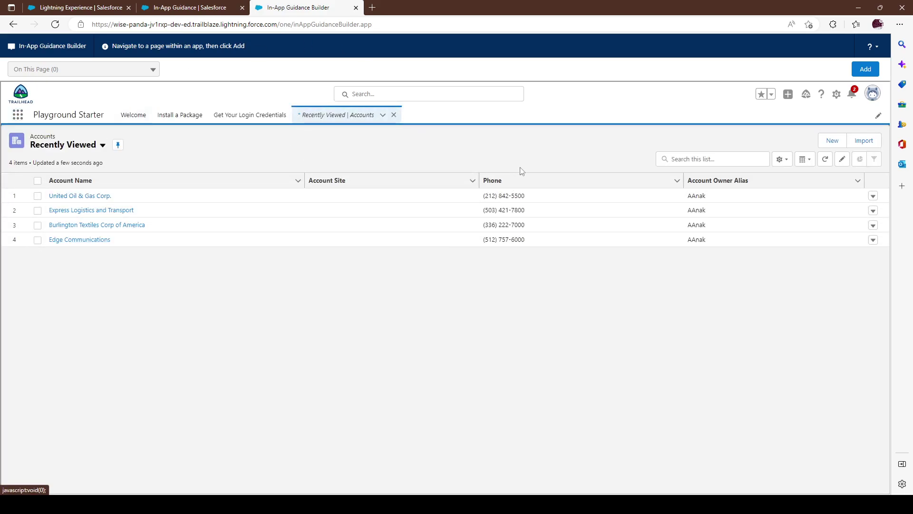
left_click(69, 197)
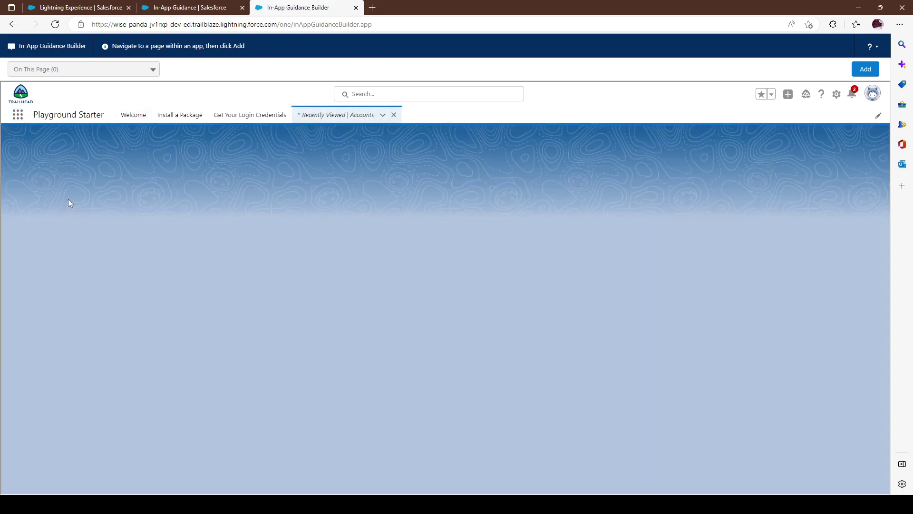
left_click(76, 212)
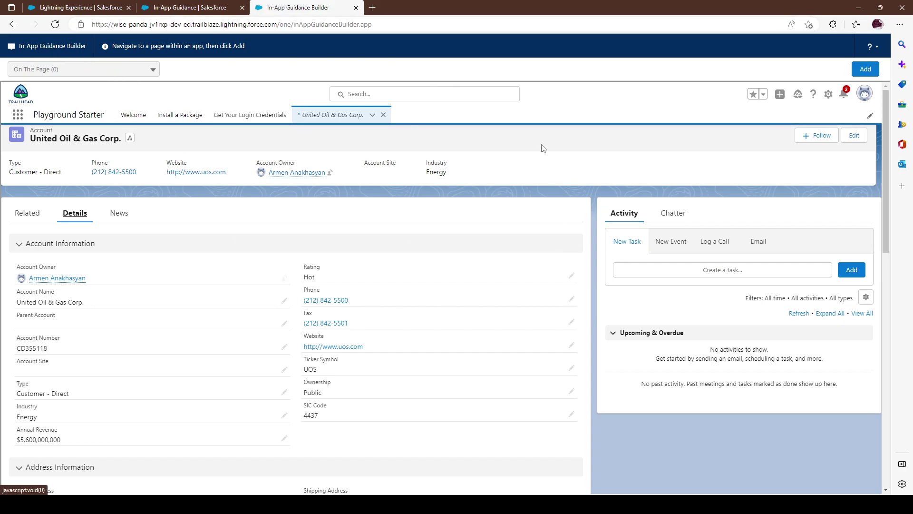
- Add new in-app guidance of the Walkthrough type on this account page and continue to its display settings
left_click(866, 69)
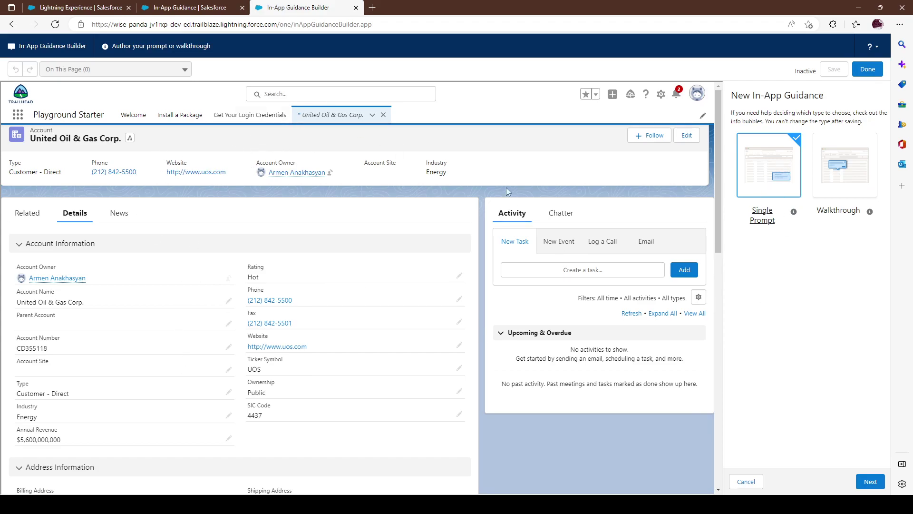
key("Right")
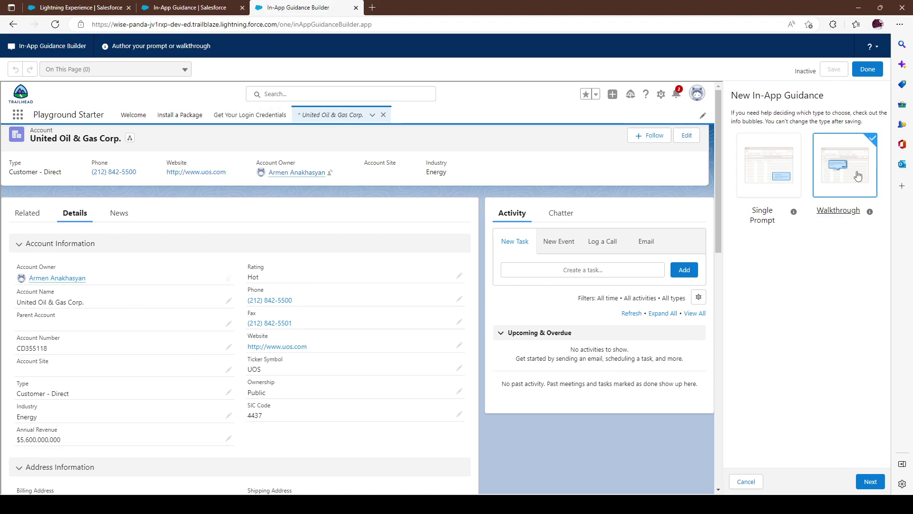
left_click(874, 481)
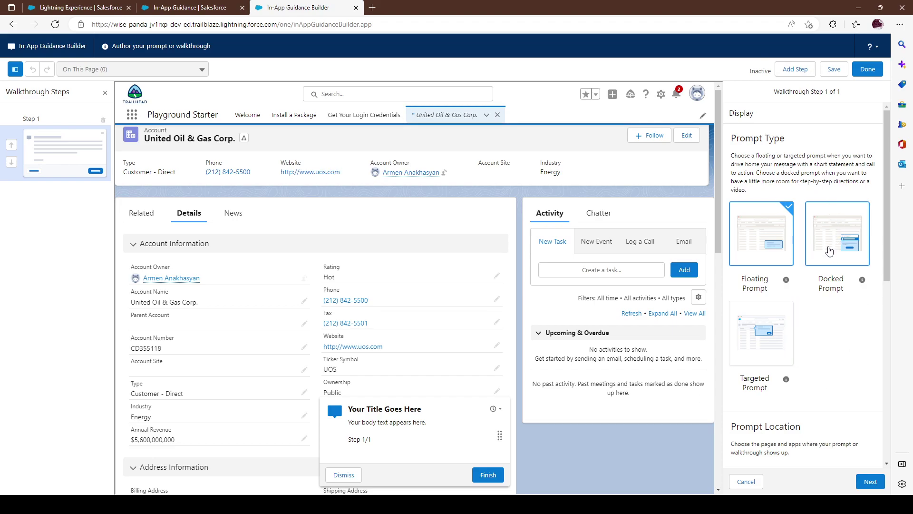
- Try moving the floating prompt, switch walkthrough step 1 to a Docked Prompt, and continue to its content settings
left_click_drag(500, 435, 529, 213)
left_click(569, 140)
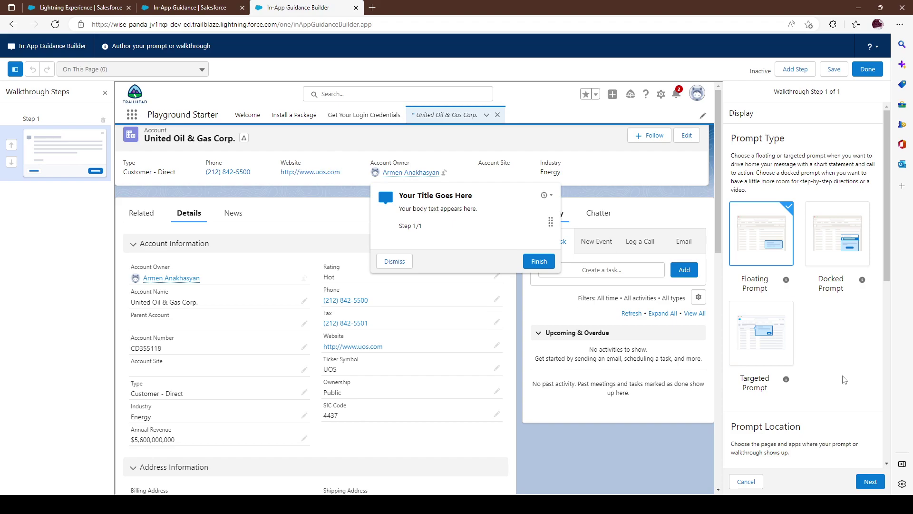
left_click(850, 286)
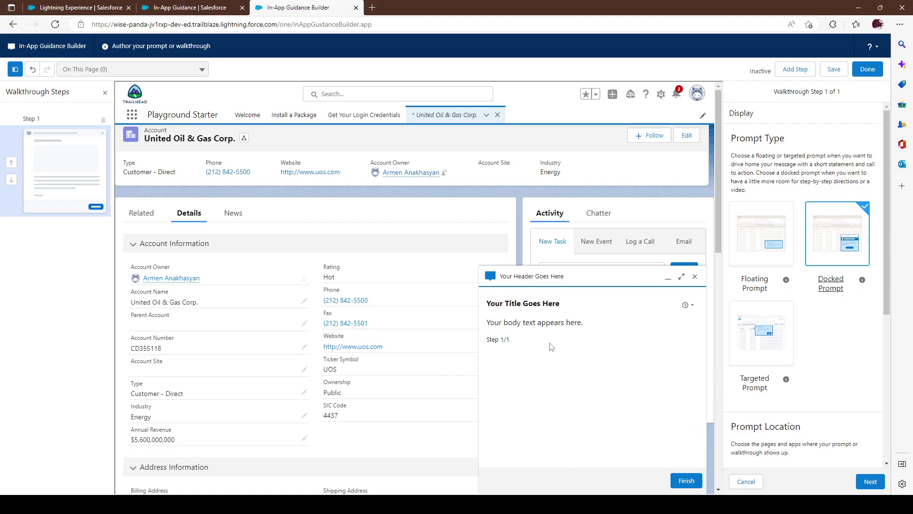
triple_click(495, 339)
scroll(786, 415, "down", 3)
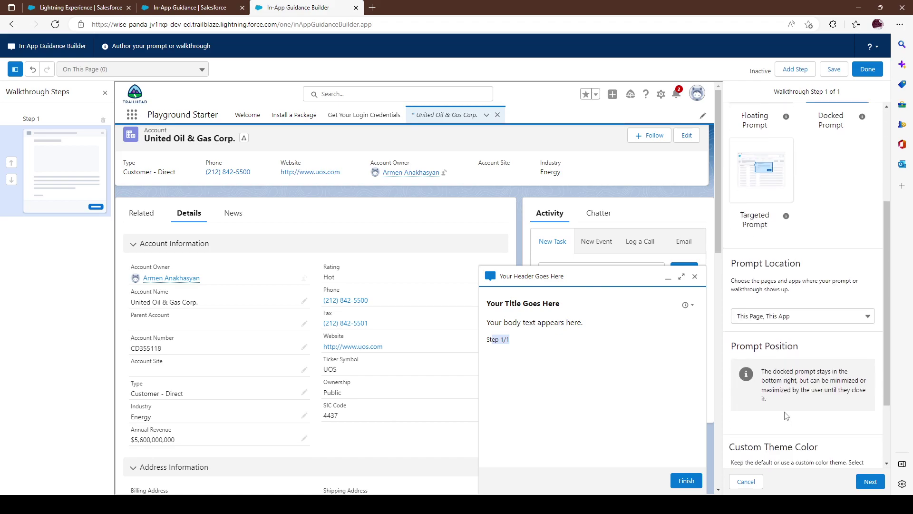
scroll(785, 415, "down", 2)
scroll(610, 335, "down", 2)
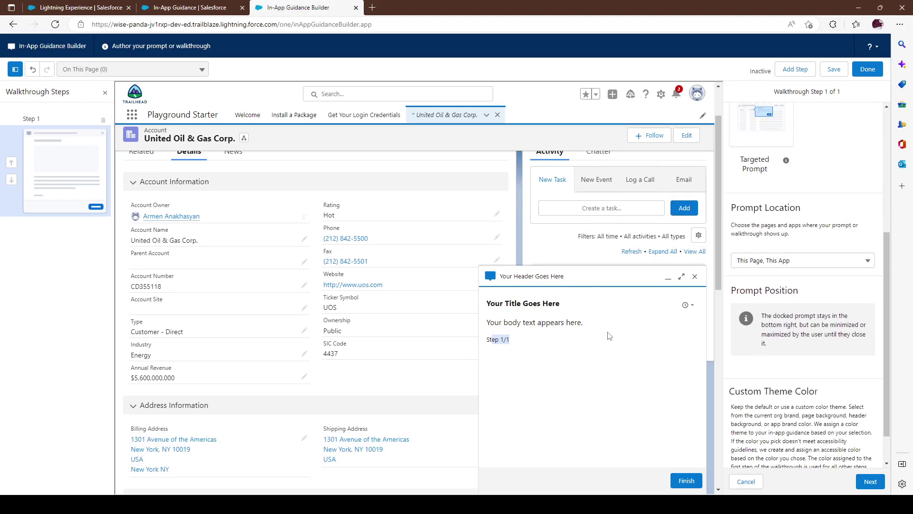
scroll(609, 336, "up", 2)
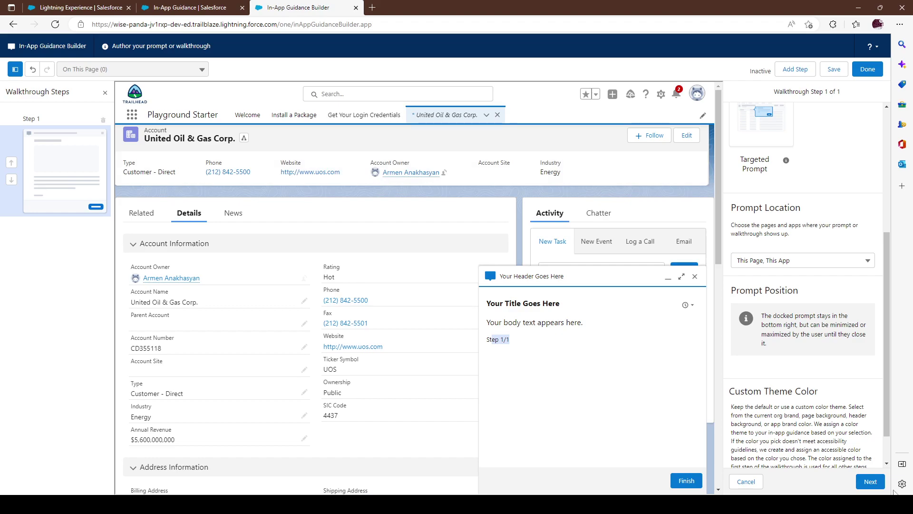
left_click(871, 482)
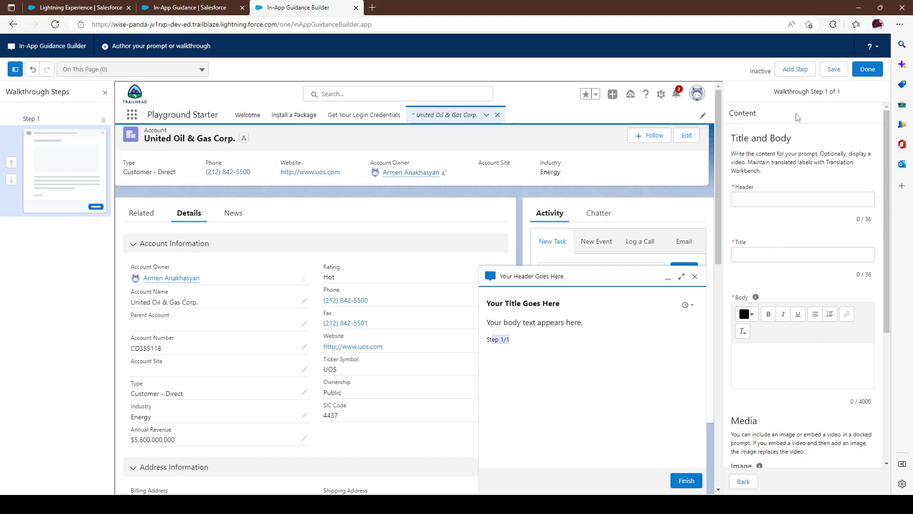
- Set the header of the step 1 docked prompt to "Welcome"
left_click(752, 198)
type("Weklc")
type("lcome")
- Set the title of the step 1 prompt to "Welcome accounts details", reusing the header text as its start
left_click(819, 256)
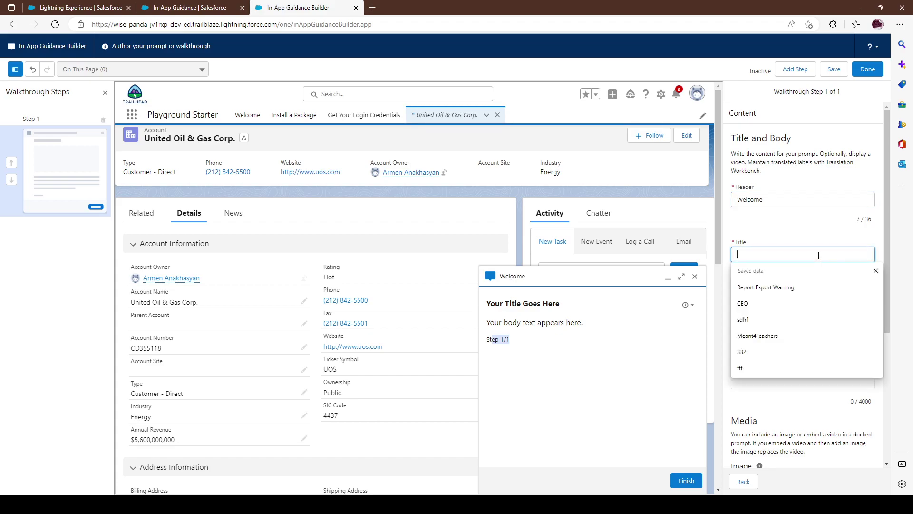
key("shift+Tab")
key("ctrl+c")
left_click(754, 255)
key("ctrl+v")
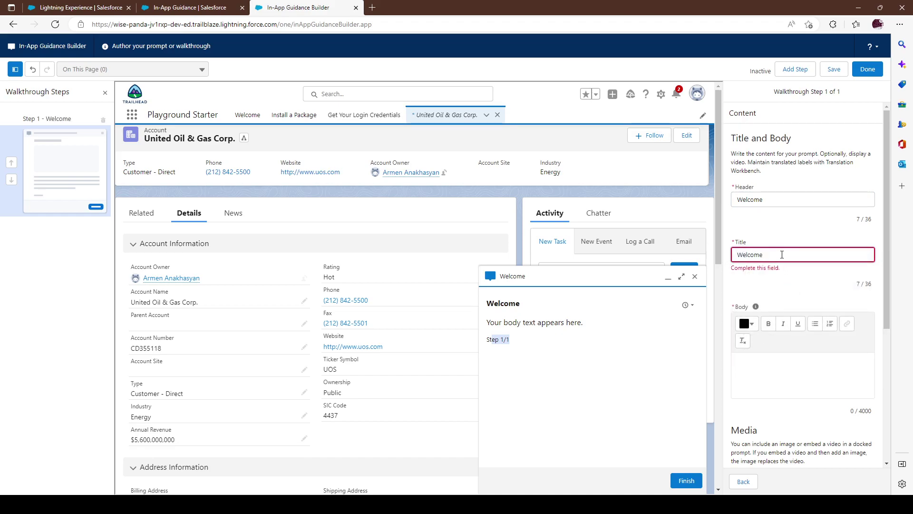
type("accounts pag")
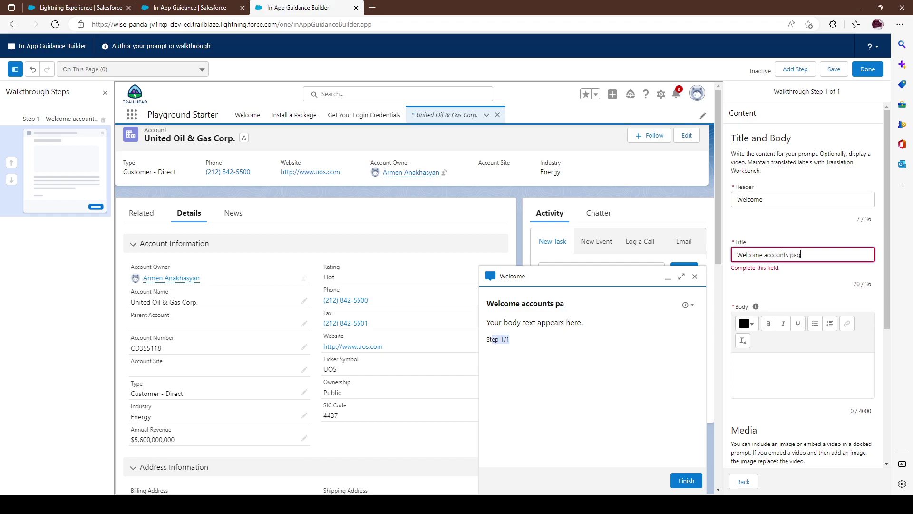
type("edetails")
left_click(809, 286)
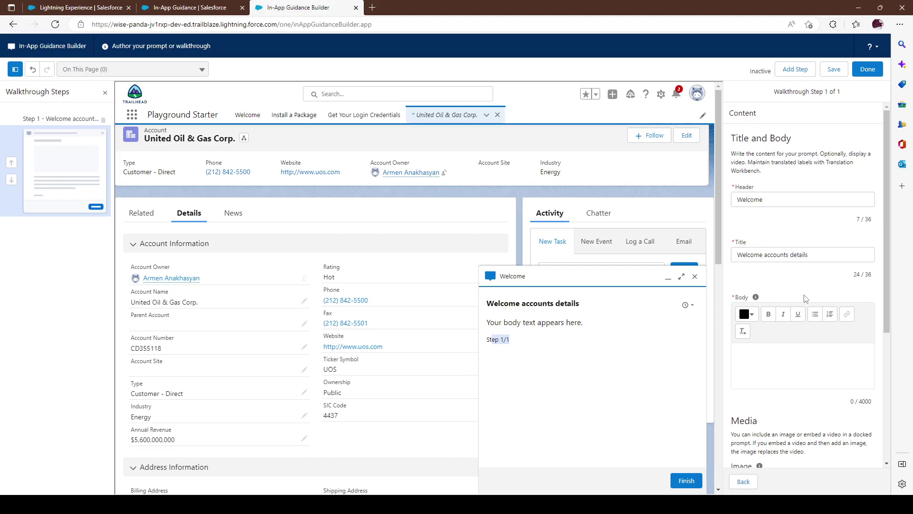
- Copy the title text "Welcome accounts details" into the body of the step 1 prompt
triple_click(825, 259)
key("End")
key("ctrl+a")
key("ctrl+c")
left_click(769, 352)
key("ctrl+v")
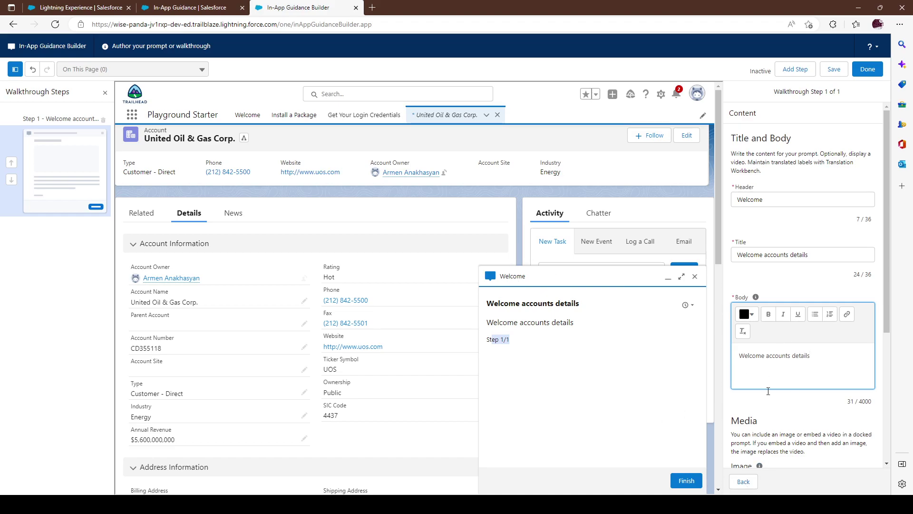
- Review the media options of the step 1 prompt and add a second step to the walkthrough
scroll(768, 390, "down", 4)
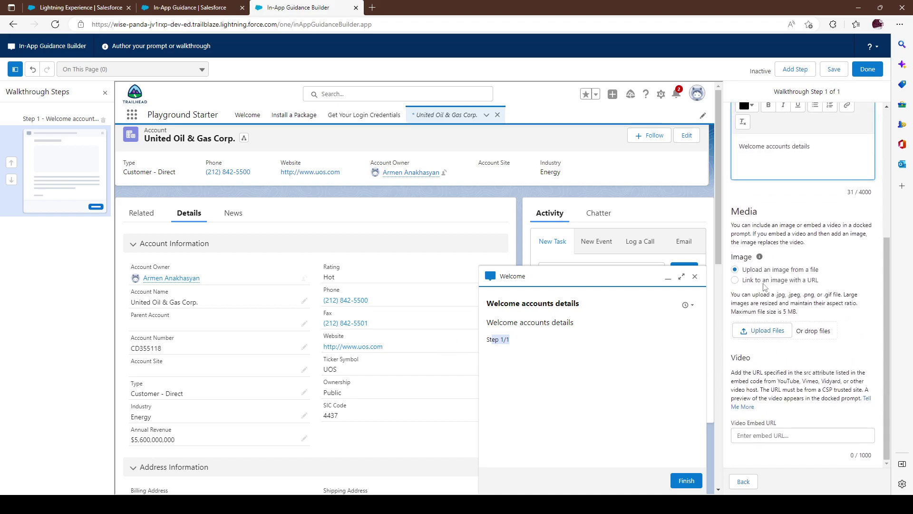
scroll(766, 328, "up", 2)
scroll(766, 328, "down", 2)
left_click(503, 339)
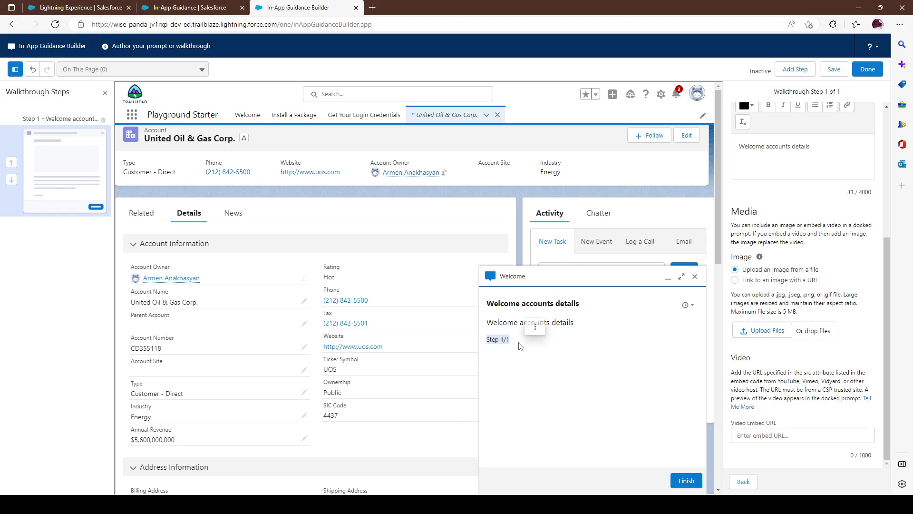
scroll(758, 345, "up", 5)
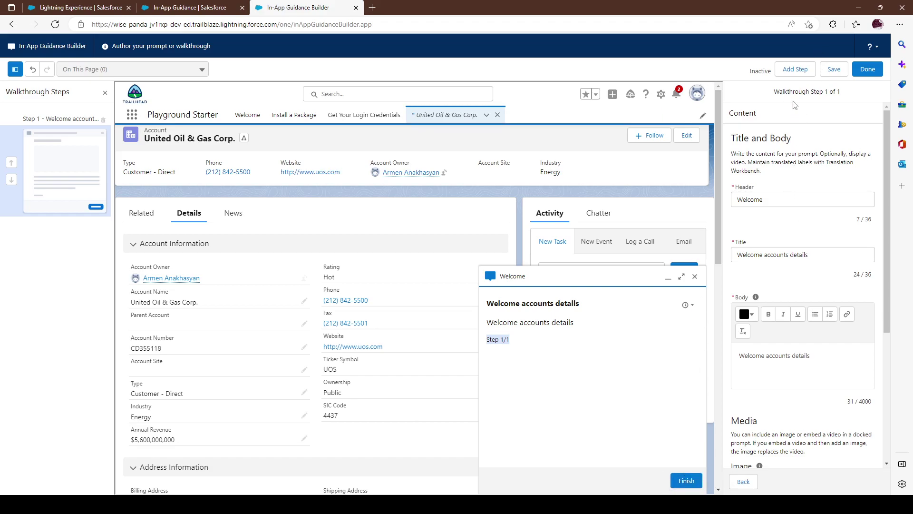
left_click(793, 72)
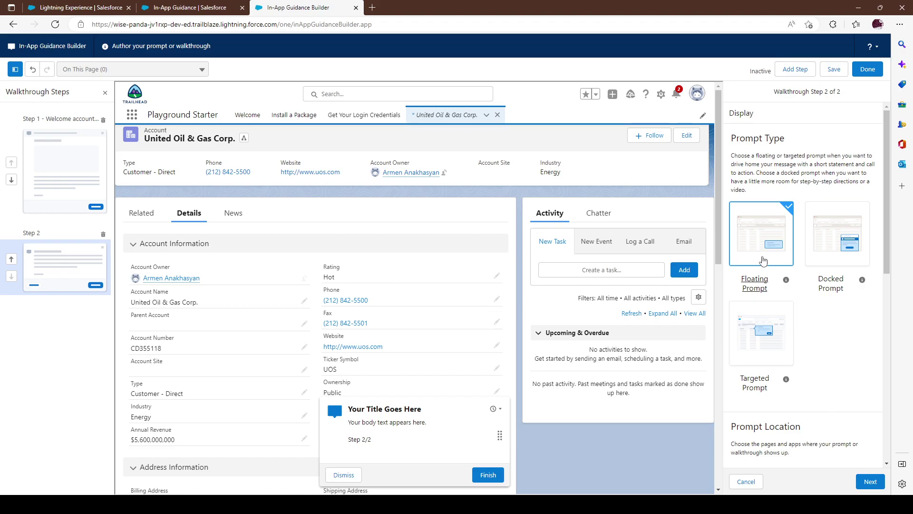
- Reposition the step 2 floating prompt, trying a freehand move and Middle Center before setting its position to Top Right
left_click_drag(470, 446, 495, 235)
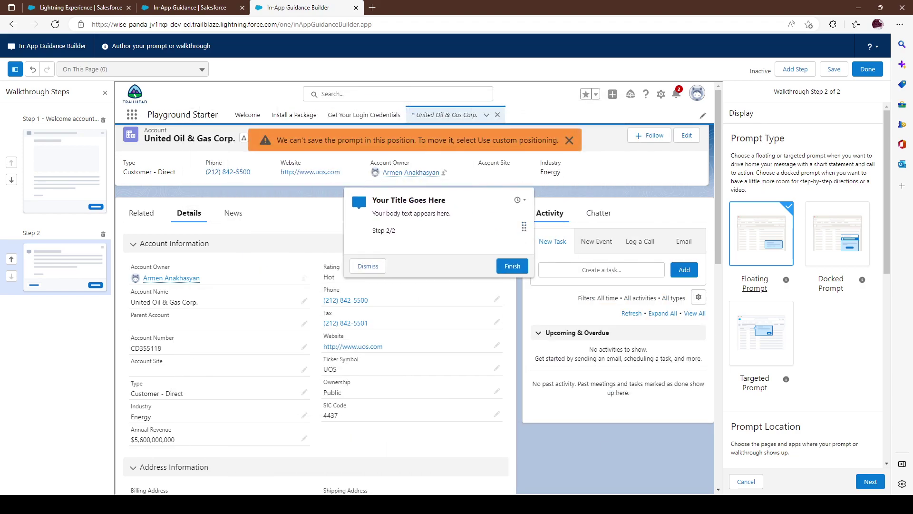
left_click(570, 139)
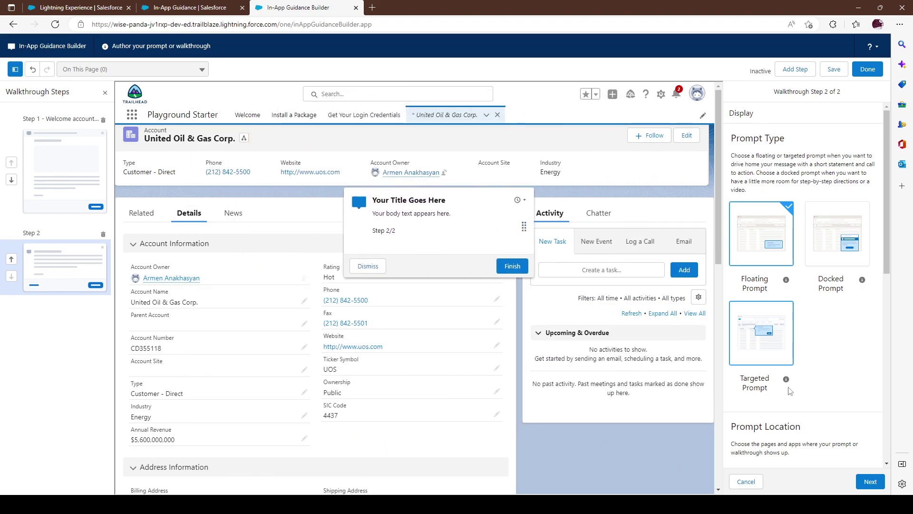
scroll(796, 364, "down", 3)
scroll(797, 364, "down", 3)
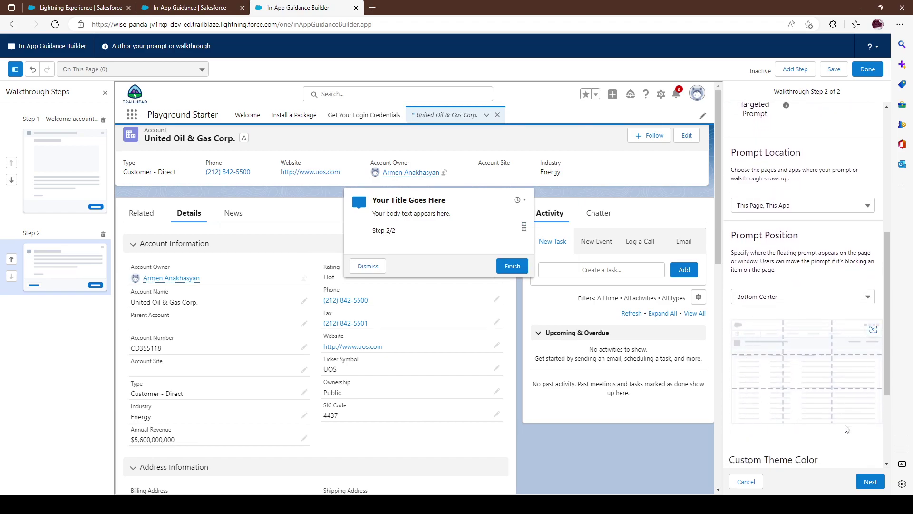
left_click(763, 300)
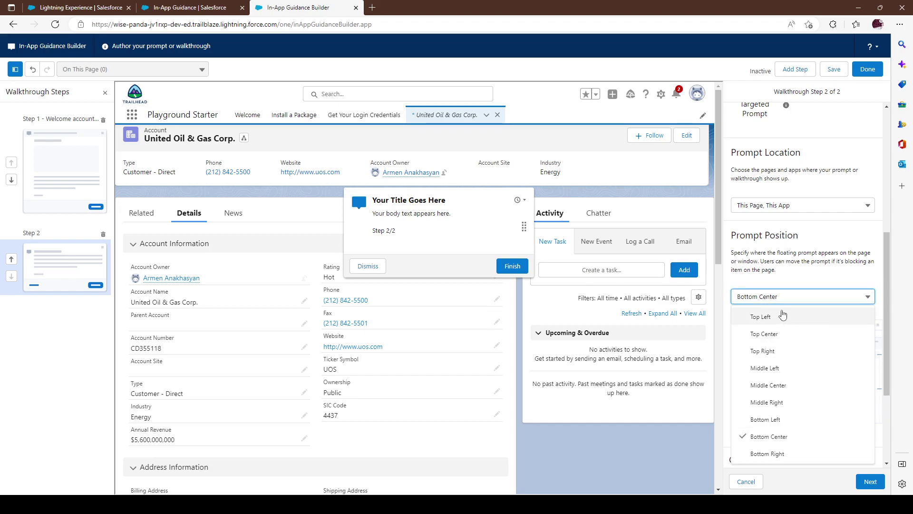
left_click(779, 389)
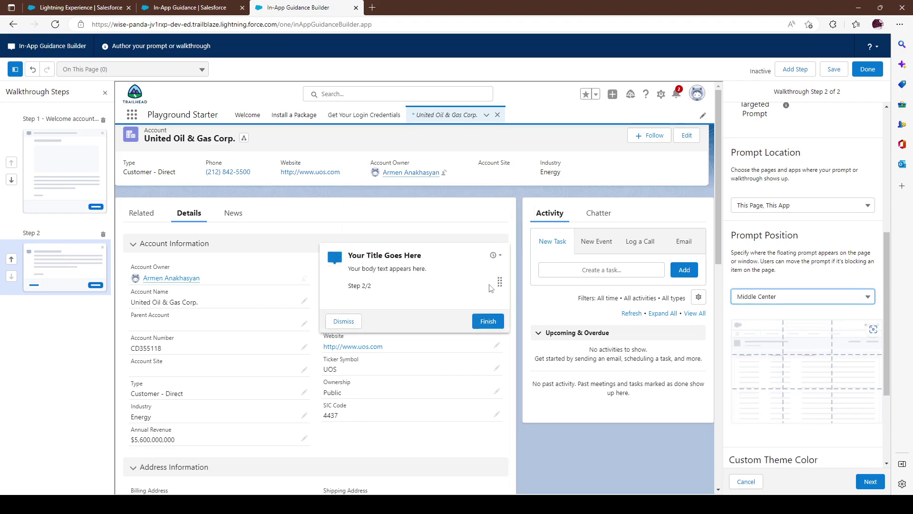
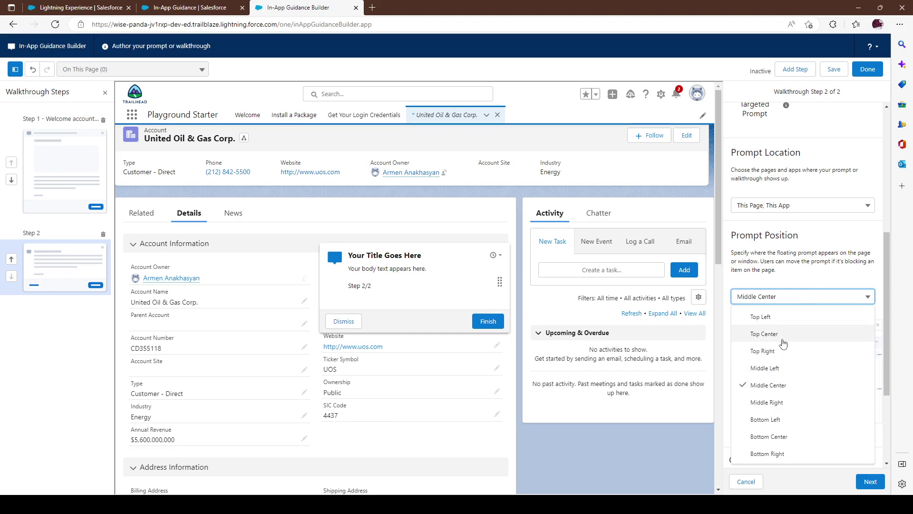
left_click(780, 352)
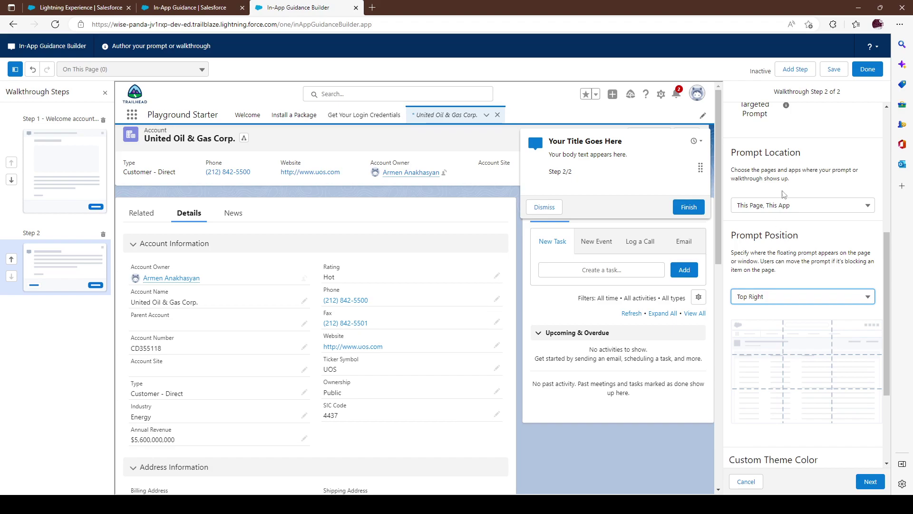
- Review the remaining display settings of walkthrough step 2 and continue to its title and body content
scroll(772, 387, "down", 3)
scroll(779, 305, "up", 4)
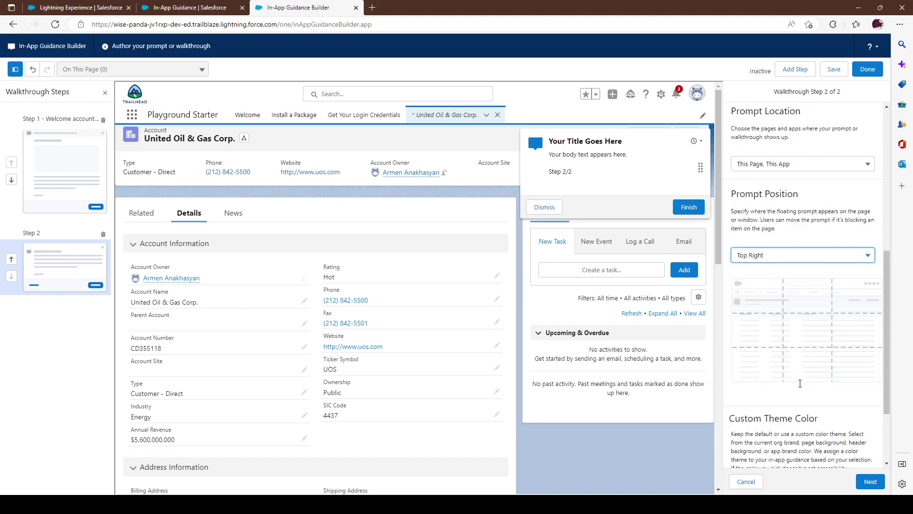
scroll(751, 318, "down", 4)
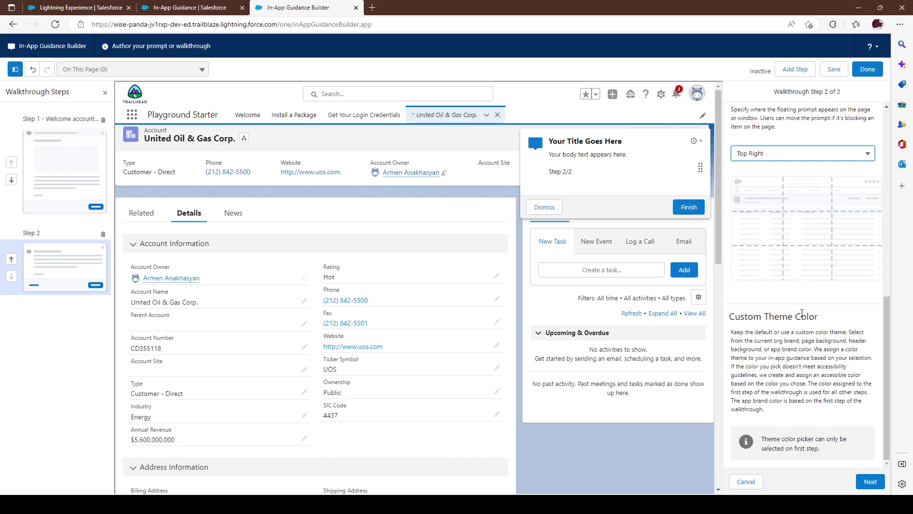
scroll(799, 318, "up", 6)
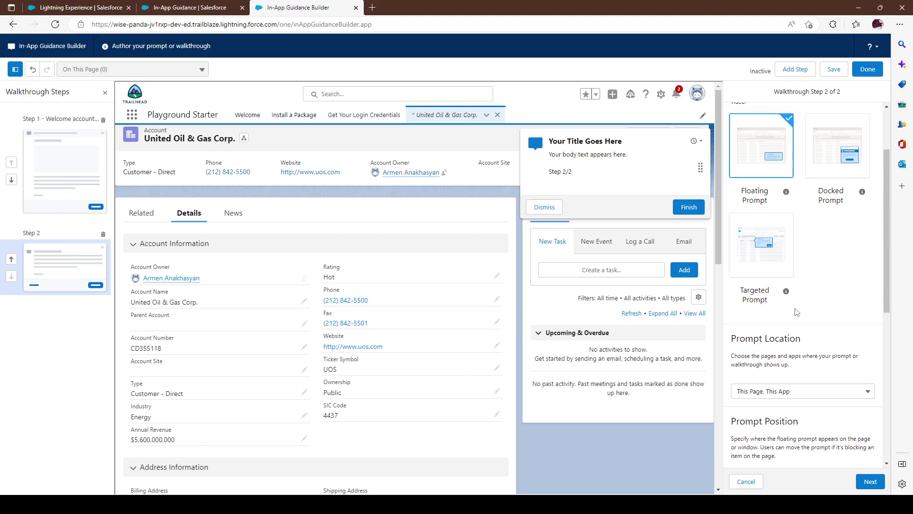
scroll(794, 308, "down", 1)
scroll(791, 216, "up", 8)
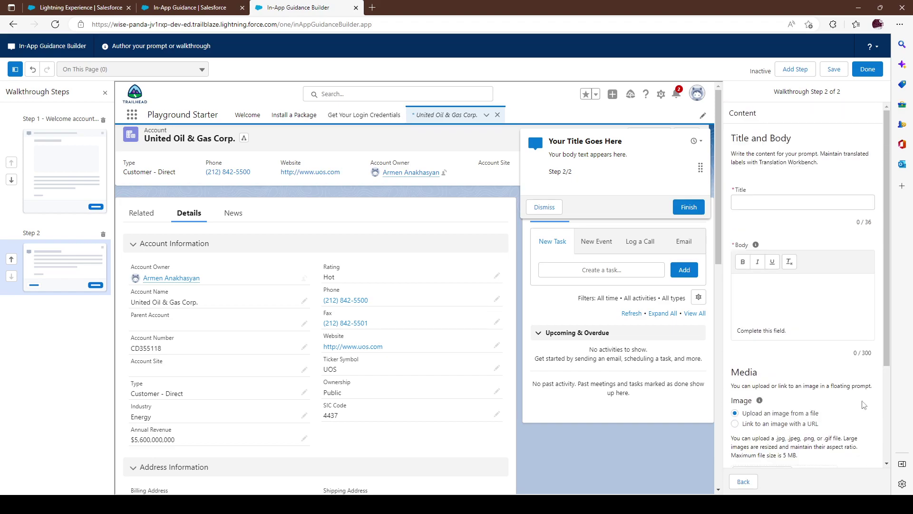
- Set the step 2 prompt's title to "Step 2" and its body to "Step 2 please select type and industry."
left_click(772, 201)
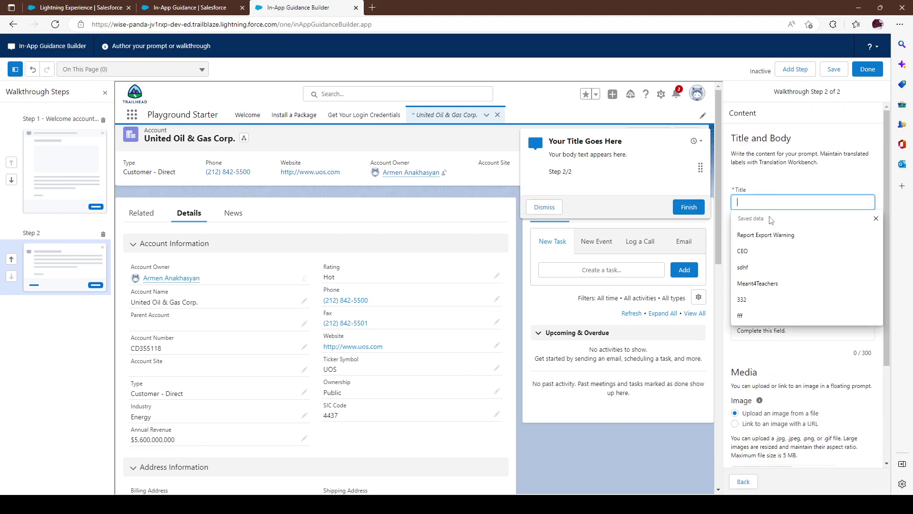
type("Step 2")
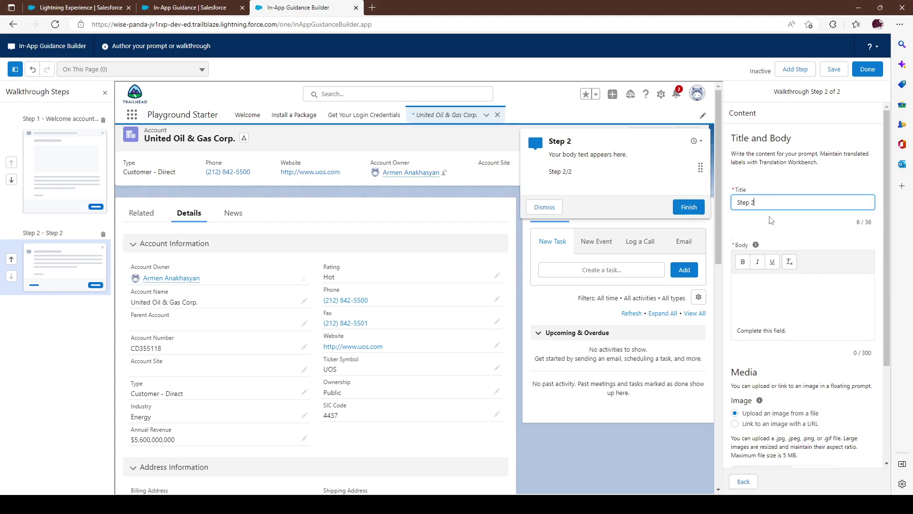
left_click(813, 281)
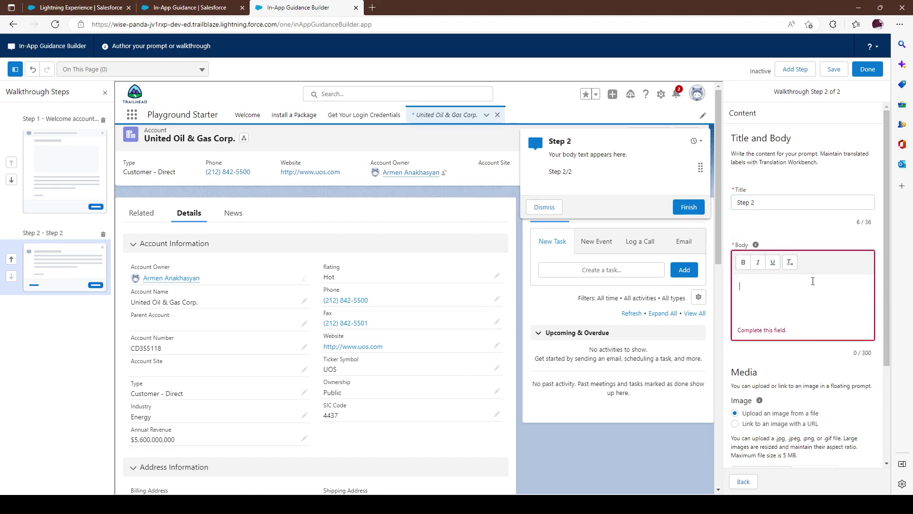
type("Step 2")
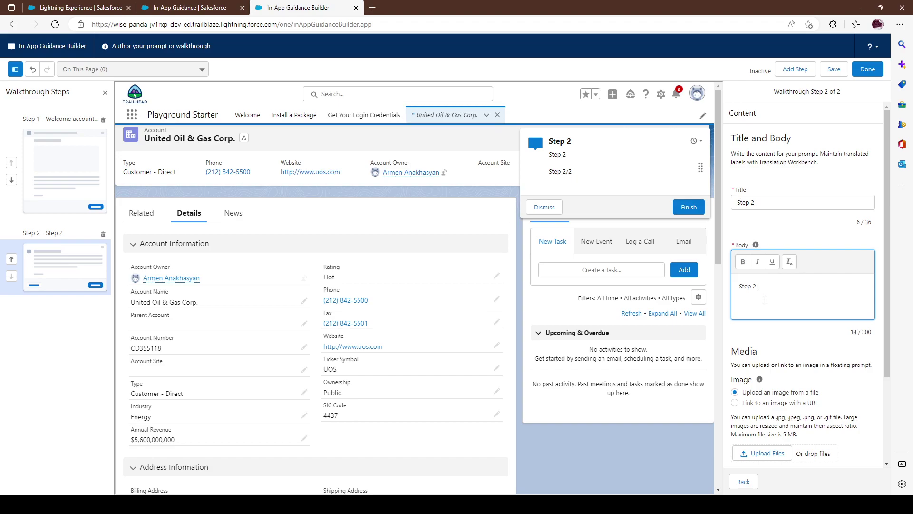
type("please select type and industry")
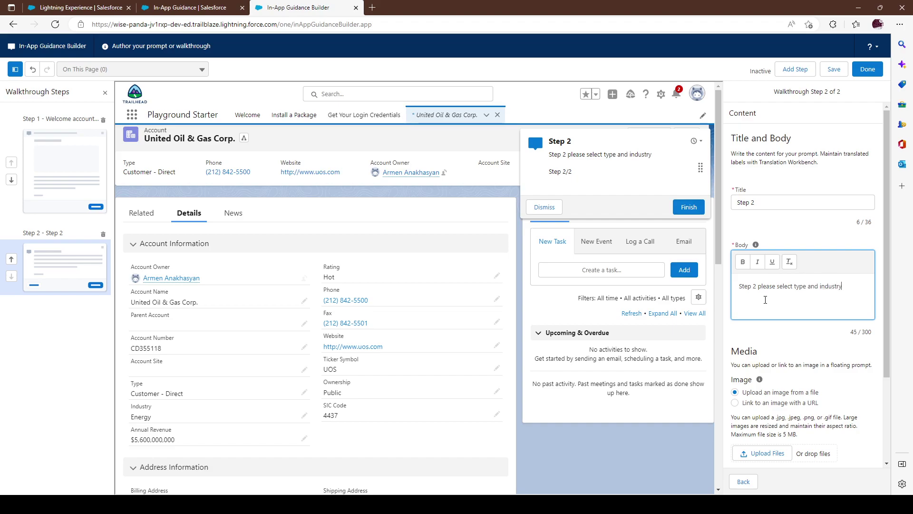
type(".")
left_click(831, 352)
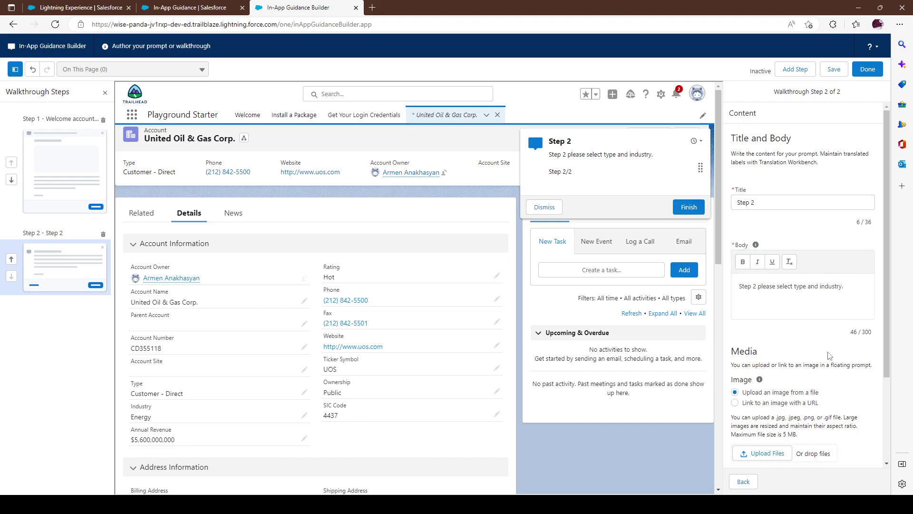
- Set the dismiss button label of the step 2 floating prompt to "Dismiss"
scroll(763, 327, "down", 1)
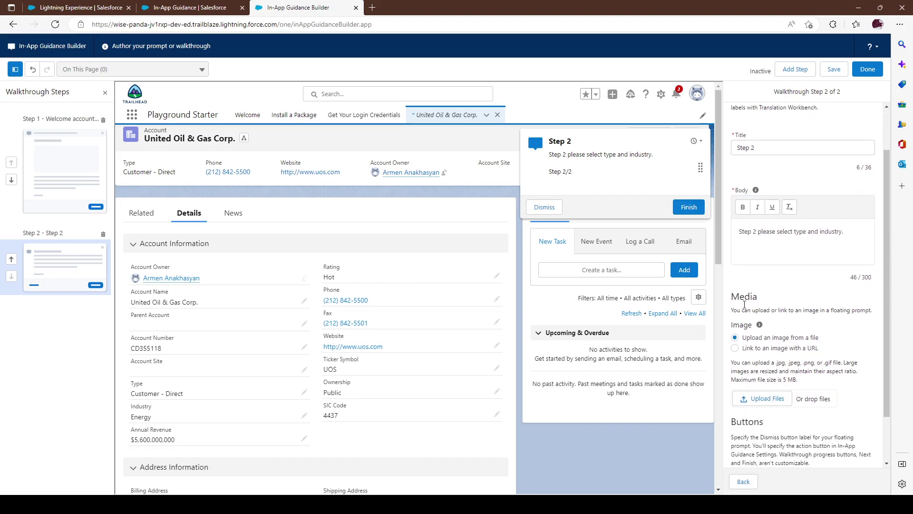
scroll(781, 367, "down", 1)
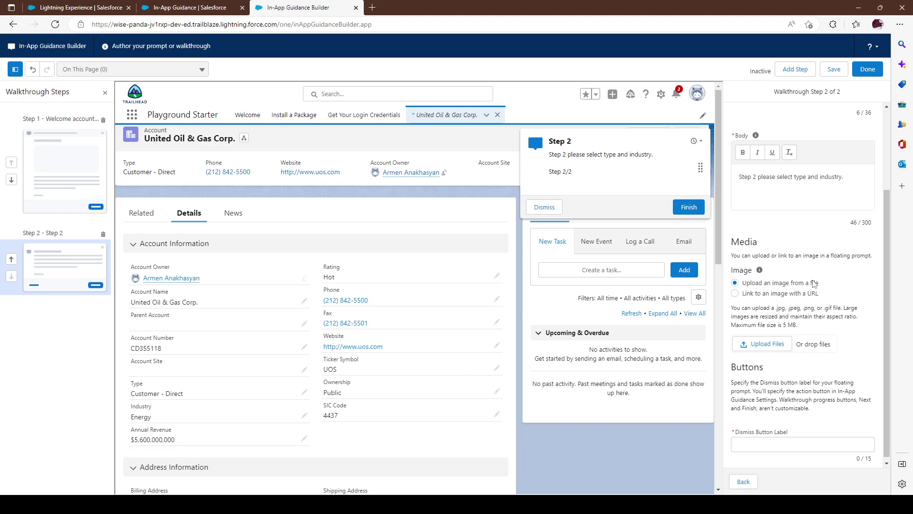
scroll(801, 300, "down", 1)
left_click(766, 442)
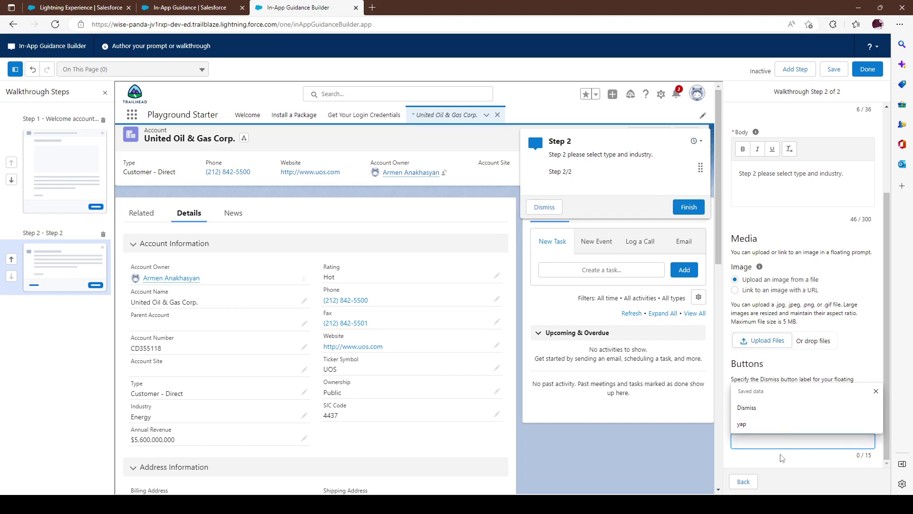
left_click(770, 442)
left_click(760, 443)
type("Dismiss")
key("ctrl+a")
type("Dismiss")
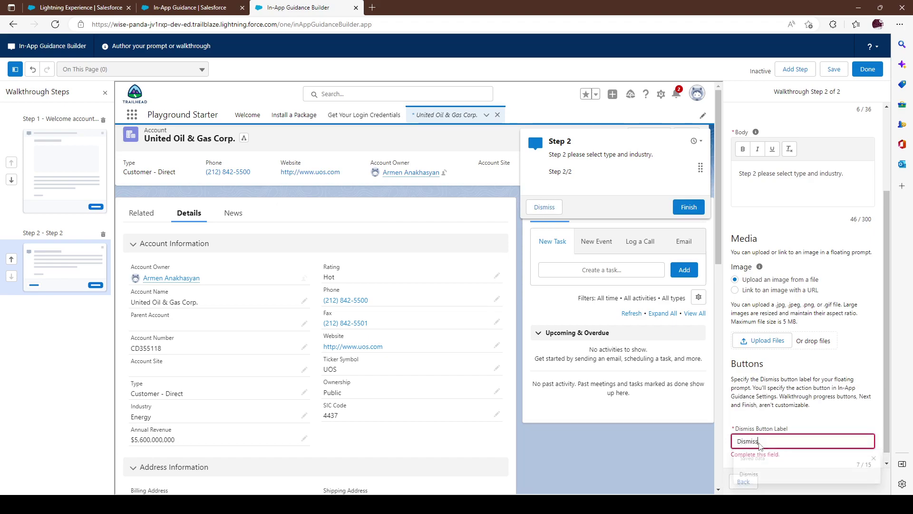
left_click(798, 420)
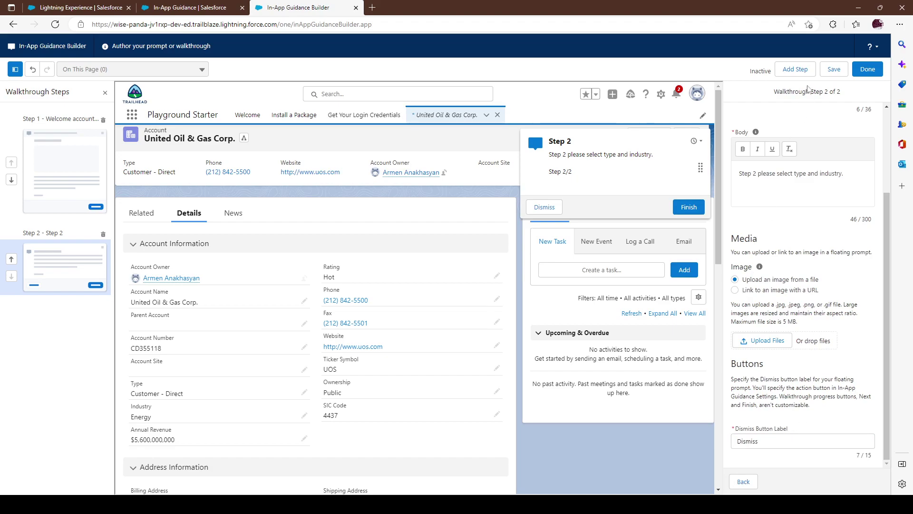
- Add a third step to the walkthrough and make it a Targeted Prompt
left_click(795, 69)
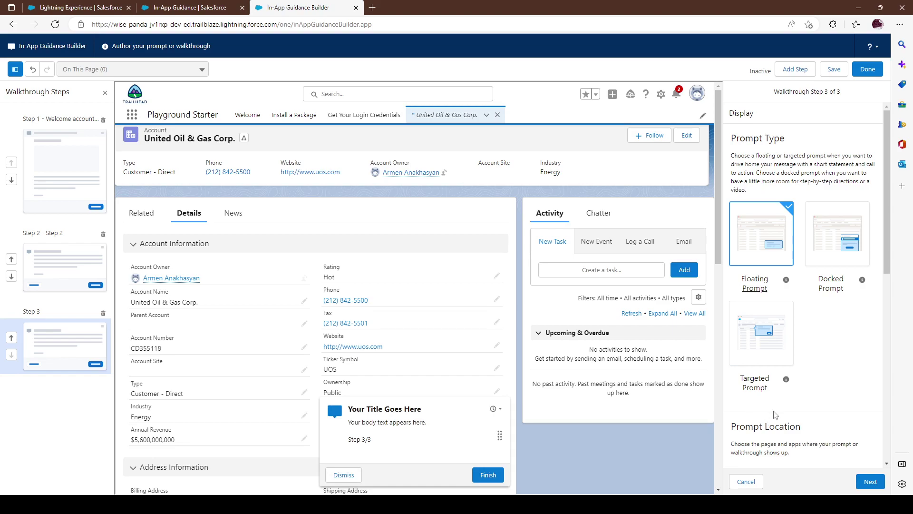
left_click(761, 333)
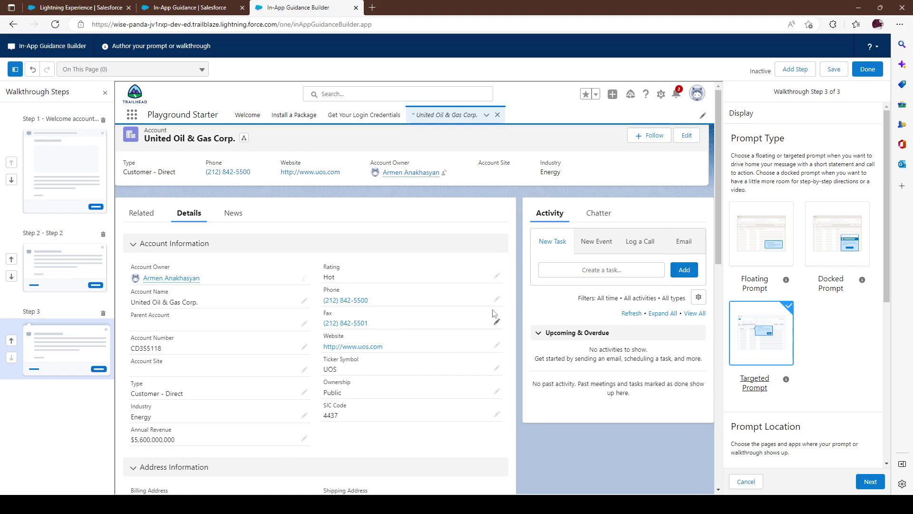
scroll(761, 328, "down", 1)
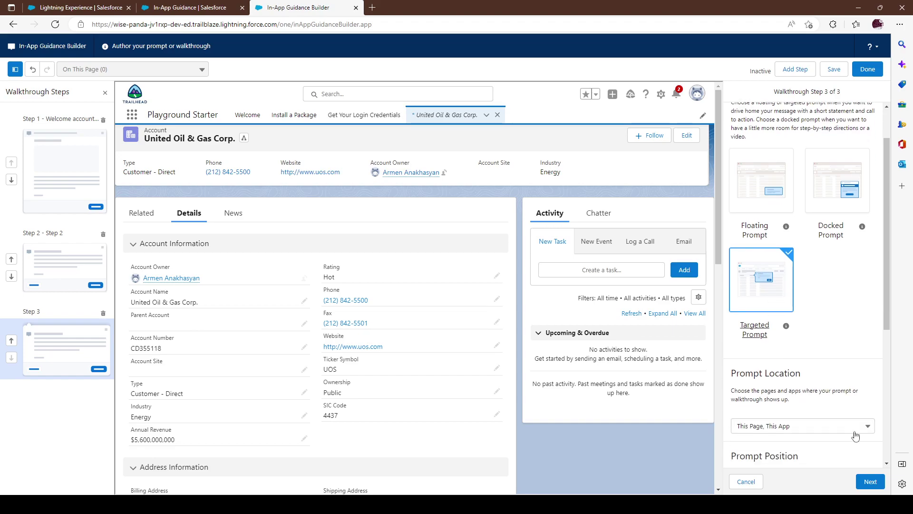
left_click(872, 482)
scroll(799, 322, "down", 3)
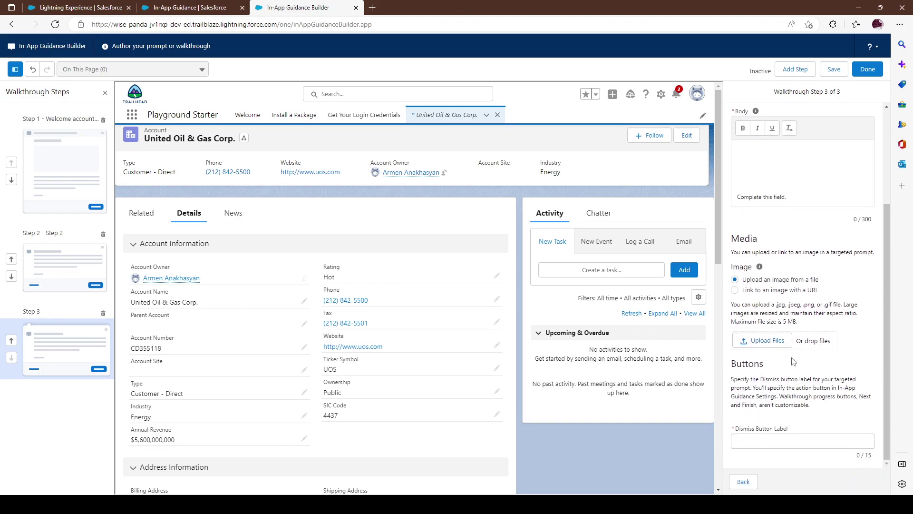
scroll(793, 364, "up", 3)
left_click(743, 481)
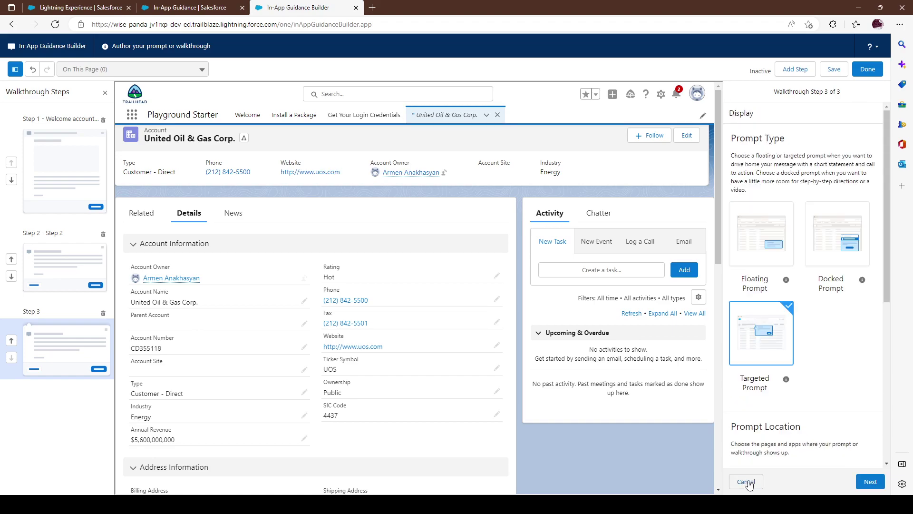
- Target the step 3 prompt at the Account Information section of the account's details using Targeting Mode
scroll(788, 358, "down", 2)
scroll(788, 357, "down", 4)
scroll(796, 358, "up", 2)
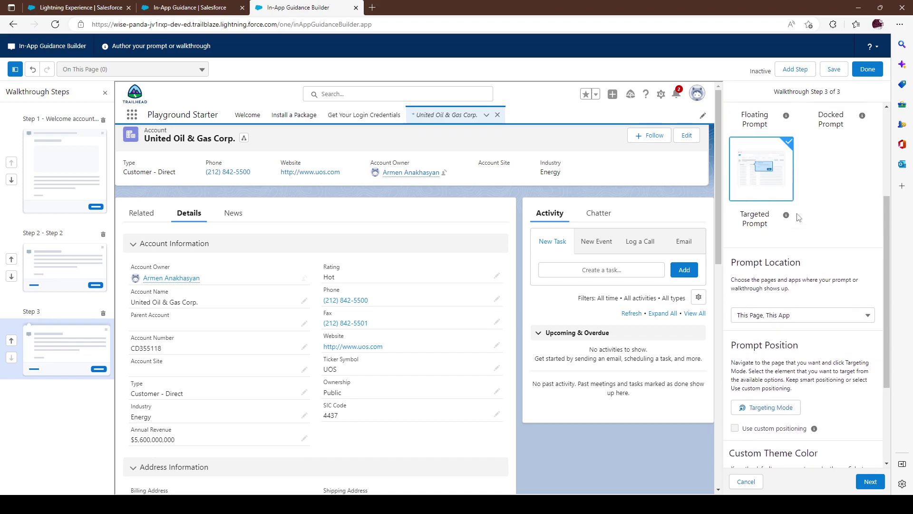
scroll(805, 255, "down", 1)
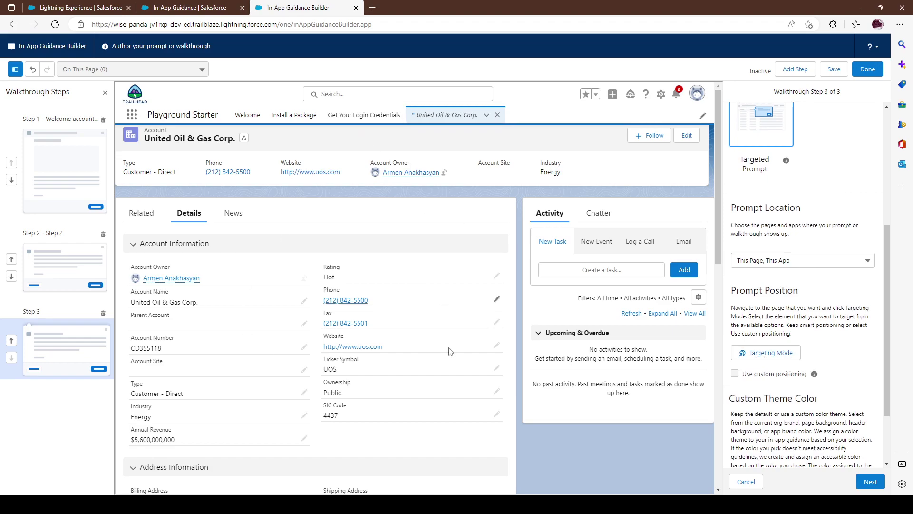
left_click(771, 354)
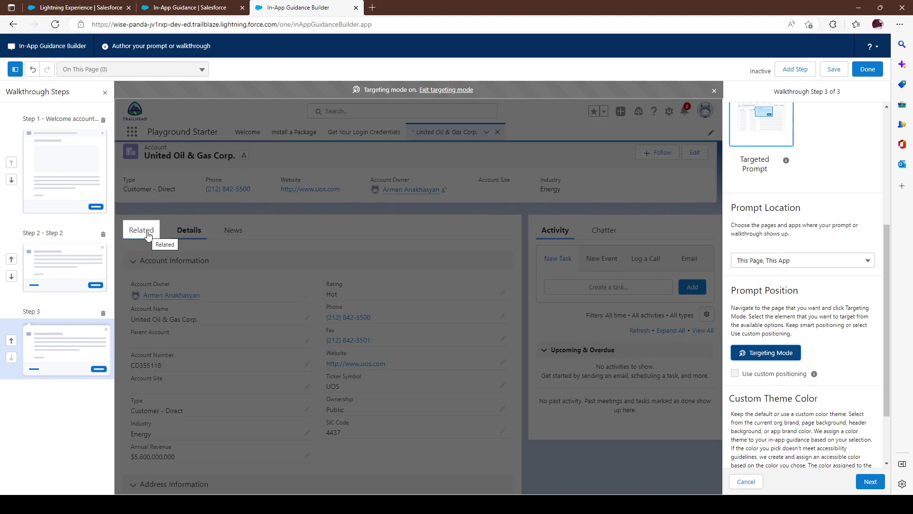
left_click(233, 230)
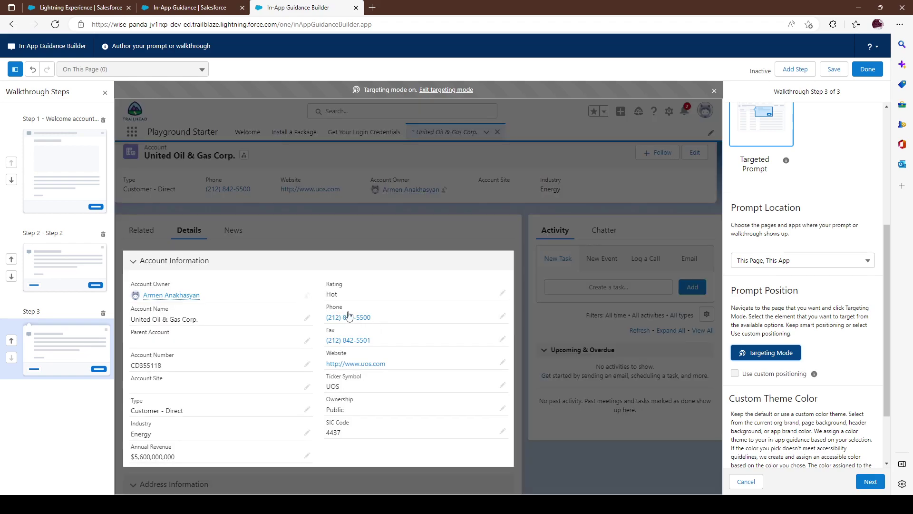
left_click(389, 328)
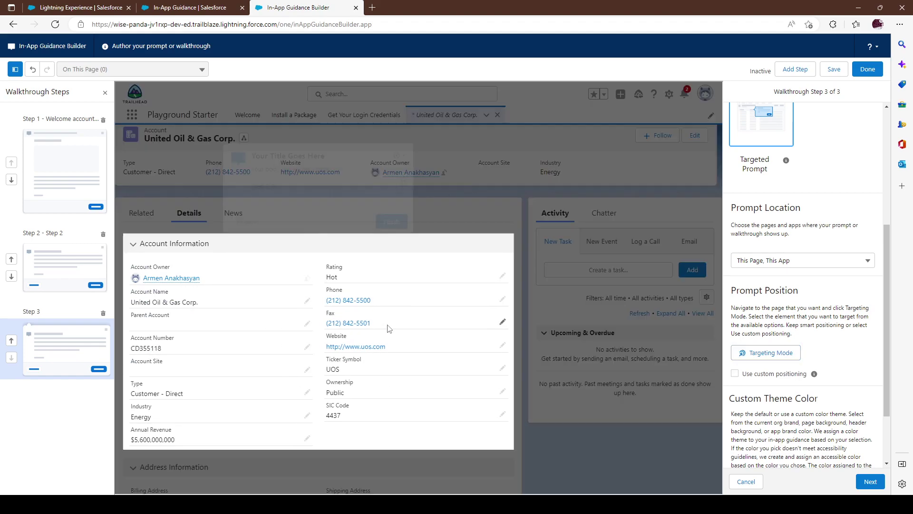
- Enable custom positioning for the step 3 targeted prompt, try the Top position, and set the position to Left
left_click(735, 374)
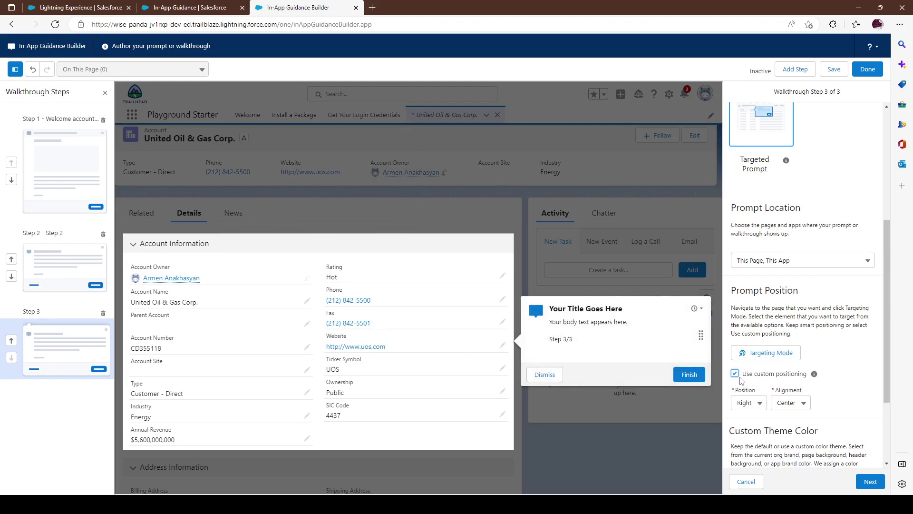
left_click(752, 404)
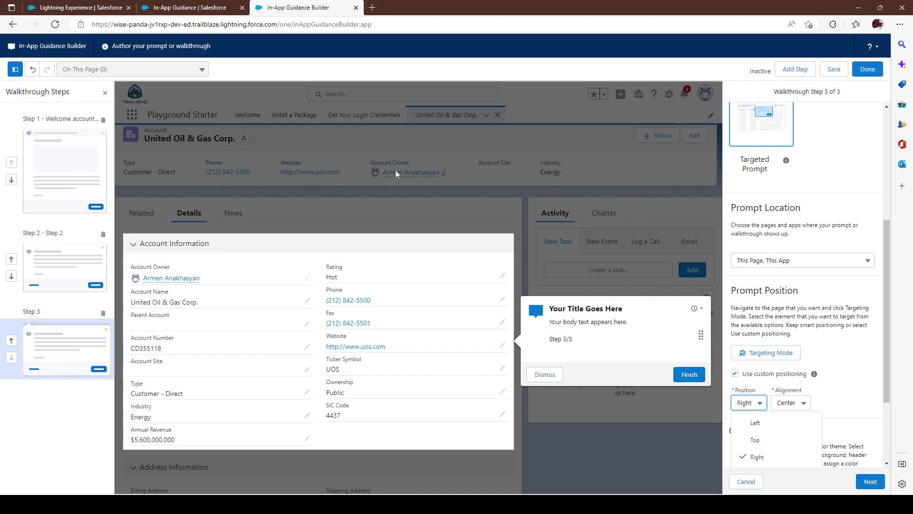
left_click(755, 439)
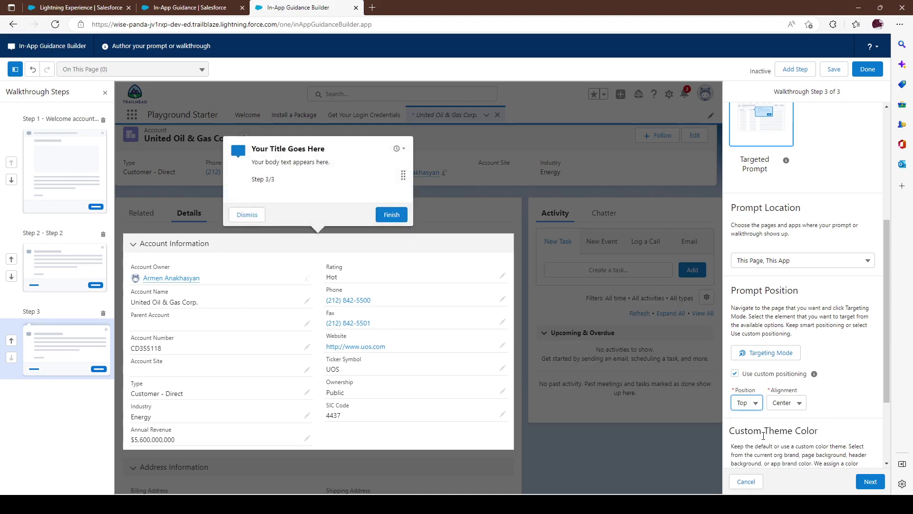
left_click(754, 404)
left_click(759, 422)
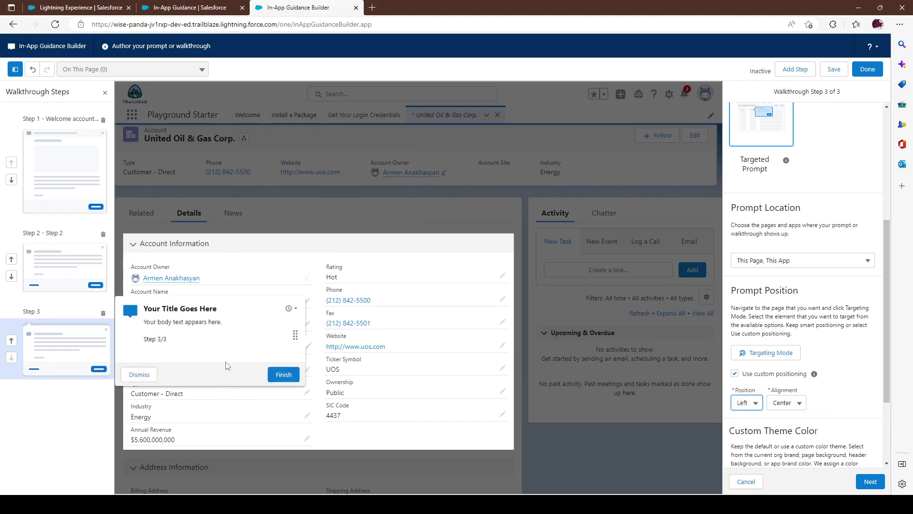
- Try Bottom alignment for the step 3 prompt, set the alignment to Top, and continue to its content settings
left_click(799, 404)
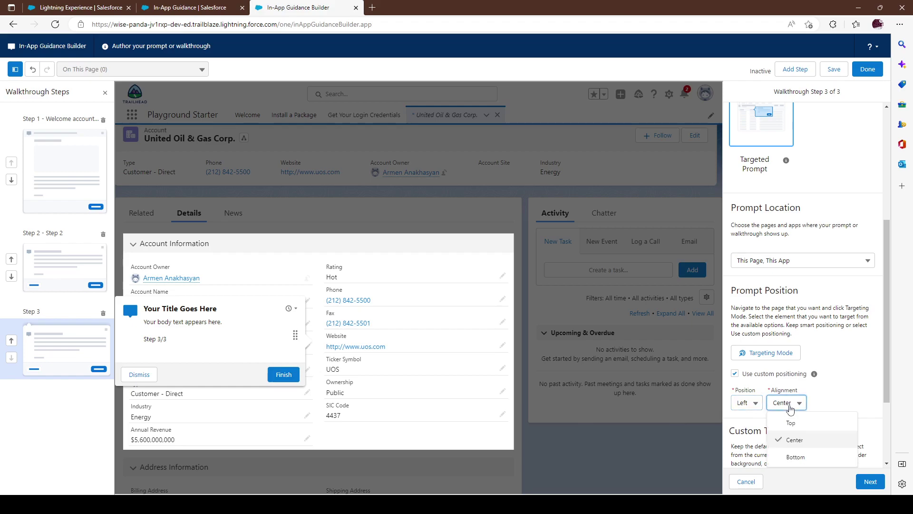
left_click(801, 455)
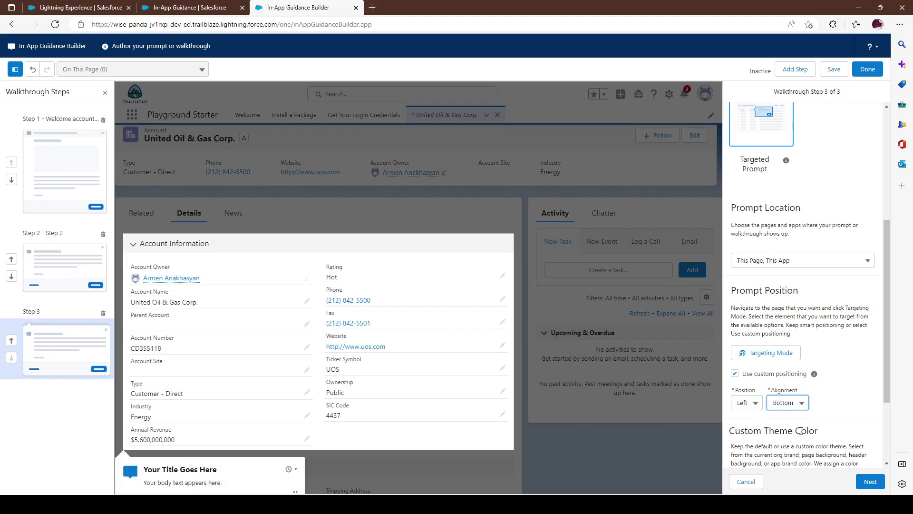
left_click(793, 406)
left_click(790, 423)
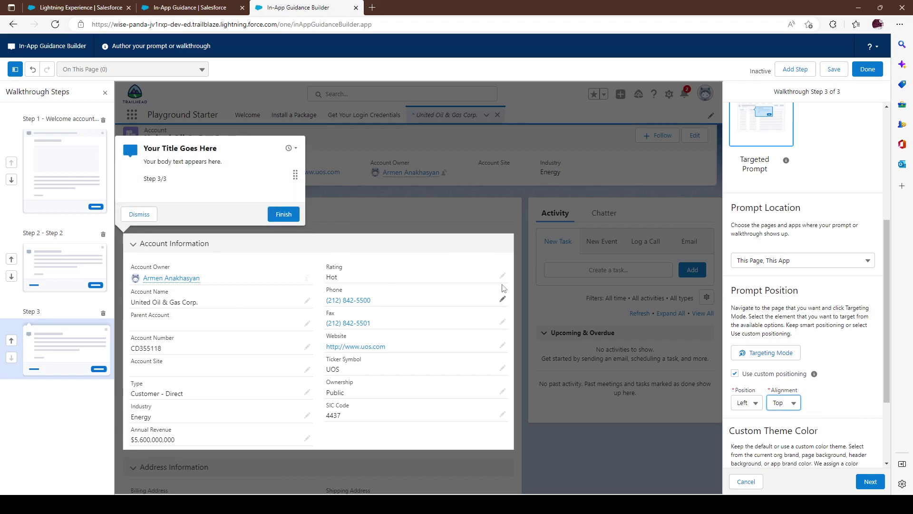
scroll(810, 315, "down", 3)
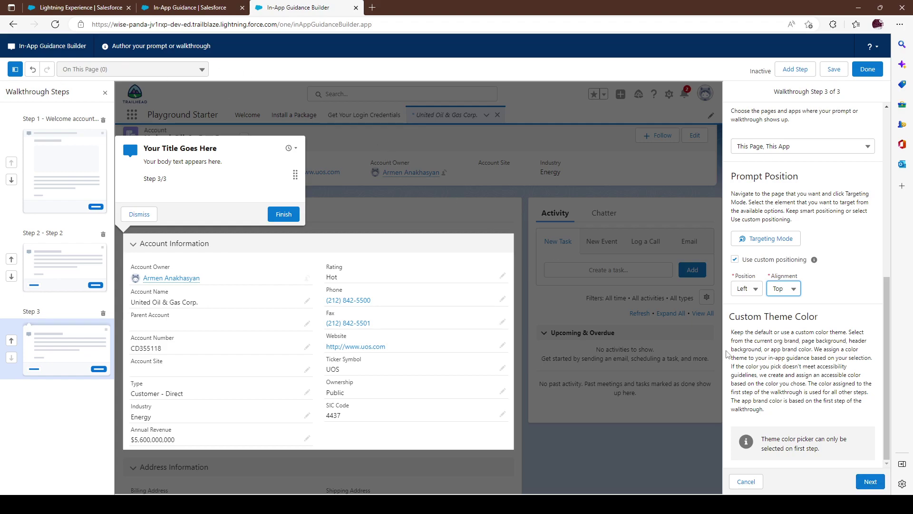
left_click(878, 486)
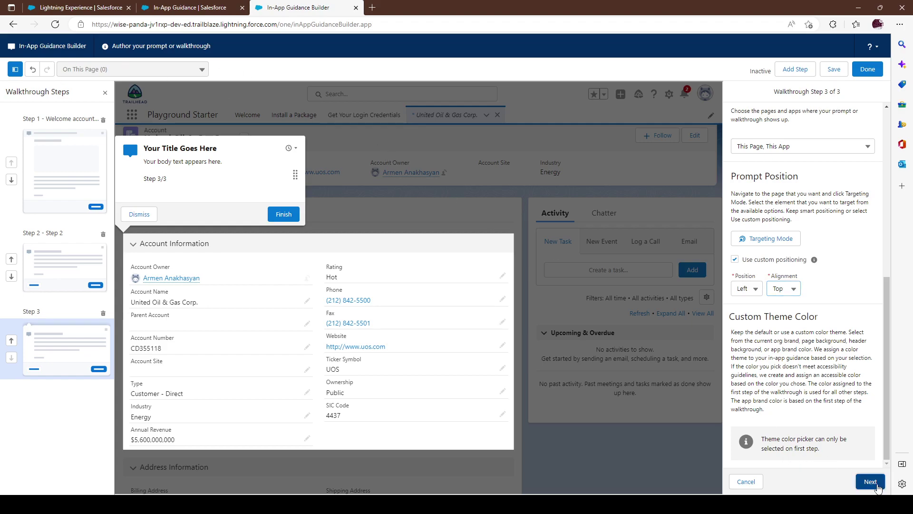
- Title the step 3 prompt "Step 3" and copy the title text into its body
left_click(795, 200)
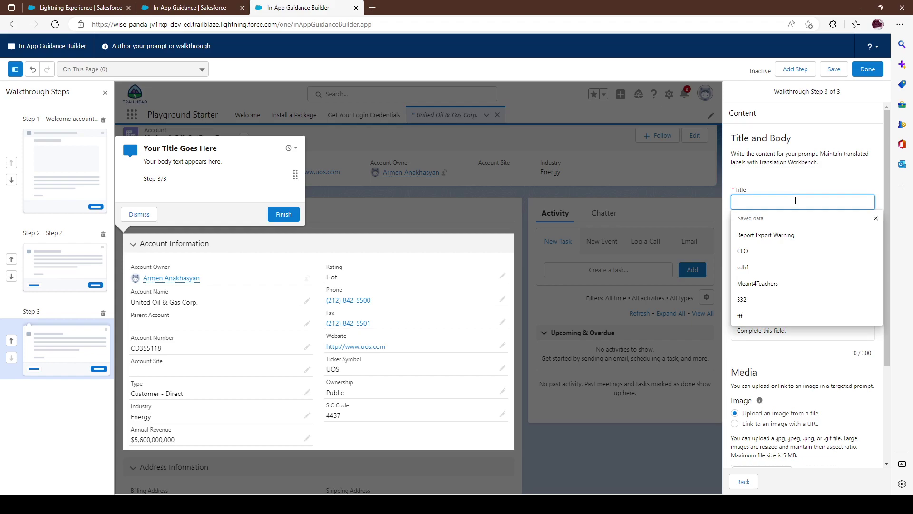
type("Step 3")
key("ctrl+a")
key("ctrl+c")
left_click(795, 310)
key("ctrl+v")
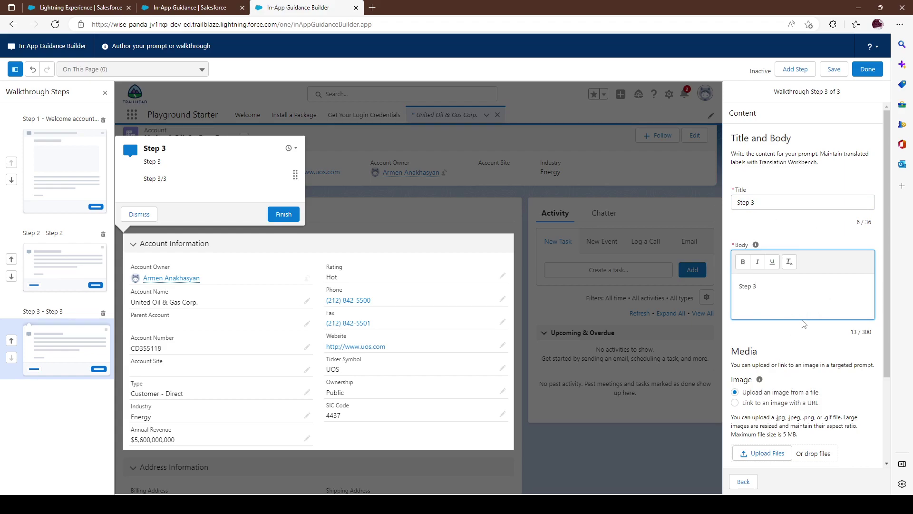
- Set the dismiss button label of the step 3 targeted prompt to "Dismiss"
scroll(804, 323, "down", 2)
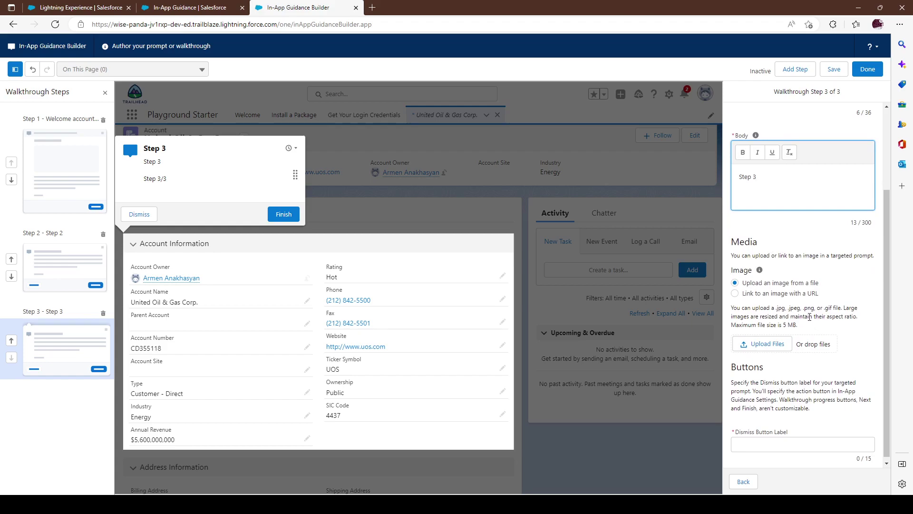
left_click(772, 444)
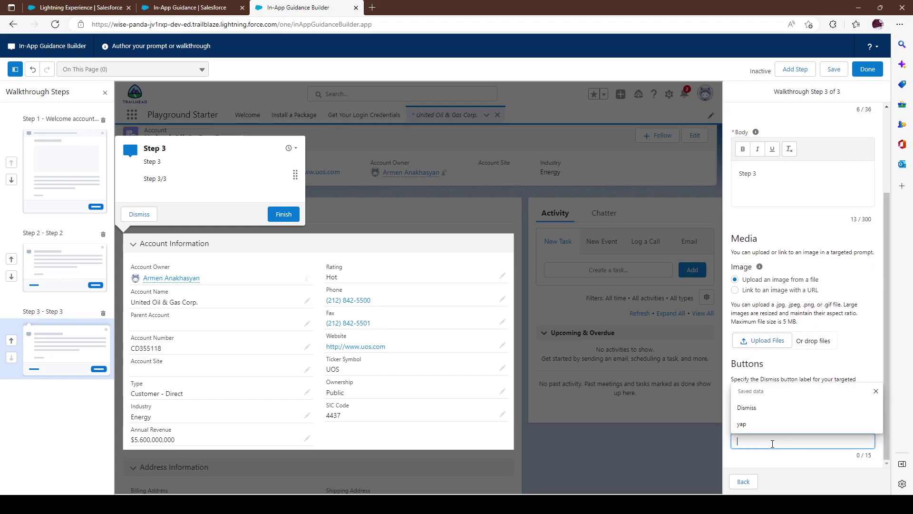
key("Down")
key("Down")
key("Up")
key("Return")
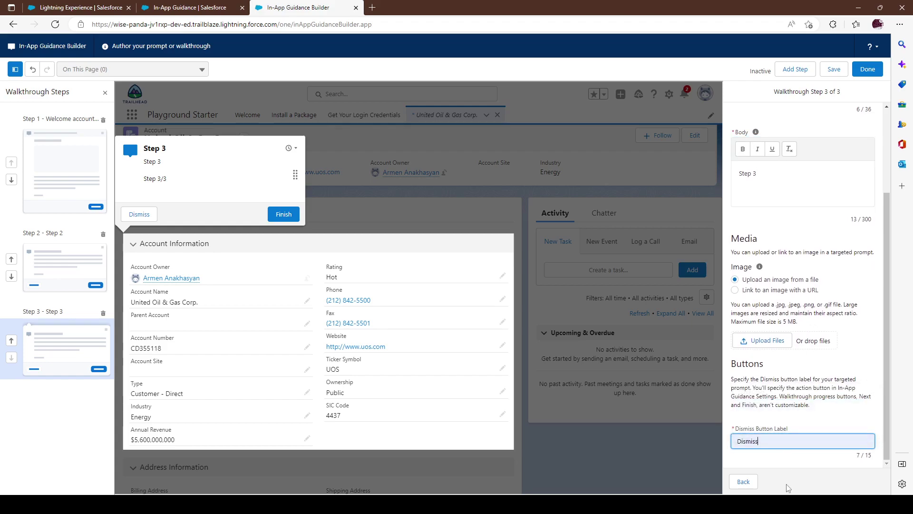
- Set the step 3 prompt's dismiss button label to "Yap" after trying "Thanks", and save the walkthrough
double_click(770, 441)
type("Thanks")
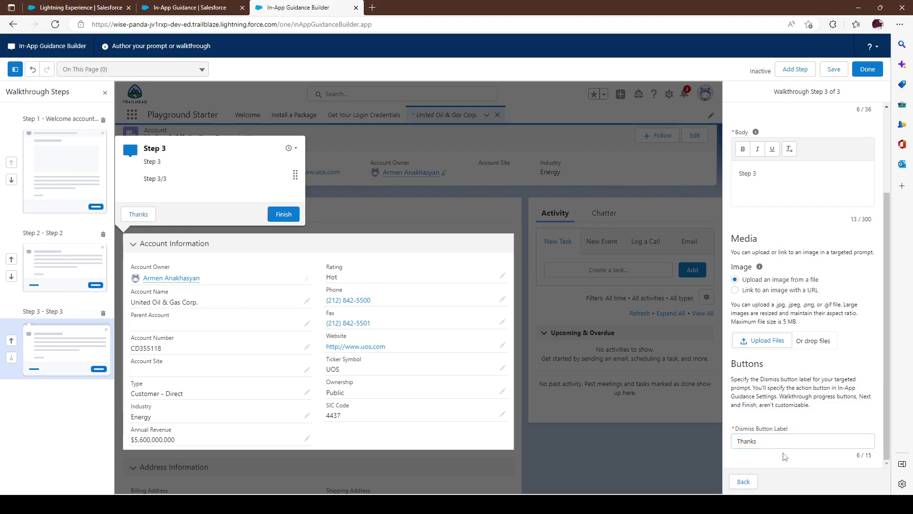
left_click_drag(759, 441, 708, 442)
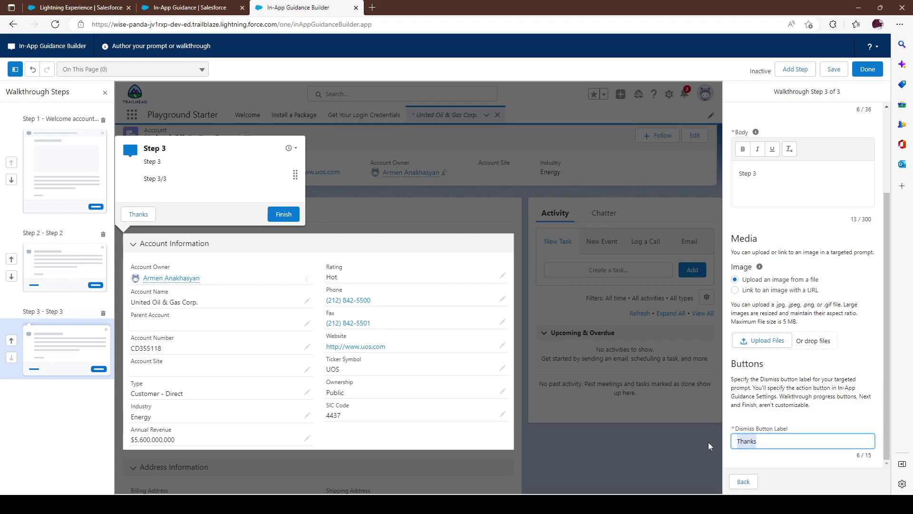
type("Yap")
left_click(772, 478)
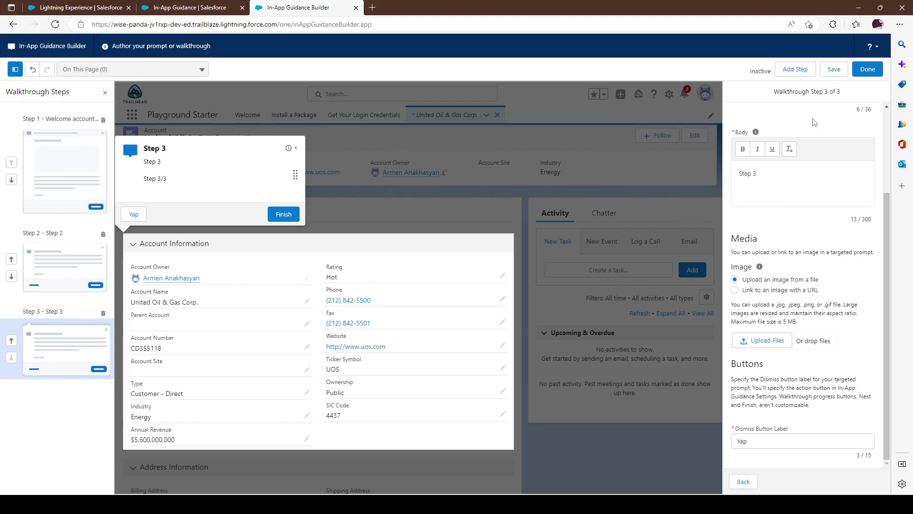
left_click(834, 69)
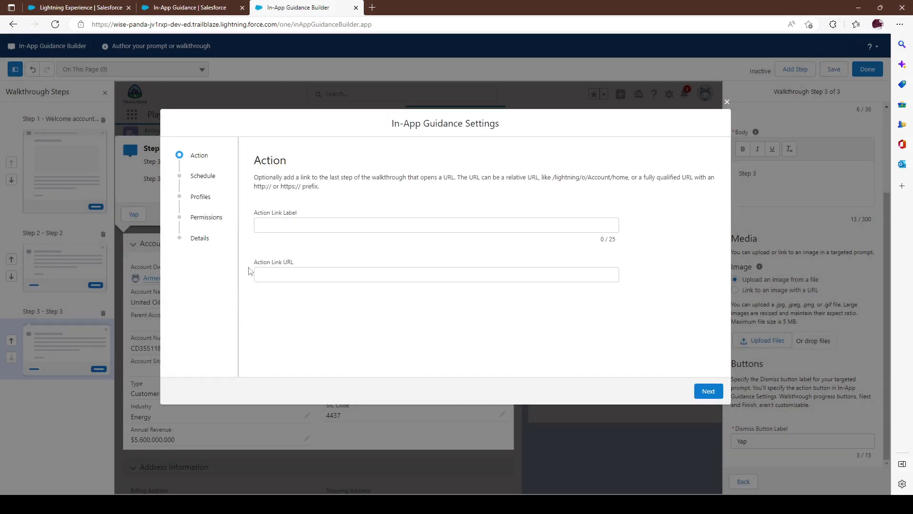
- Label the action link for the last step of the walkthrough "See link"
left_click(289, 224)
left_click(353, 189)
left_click(302, 224)
left_click(427, 190)
left_click(274, 227)
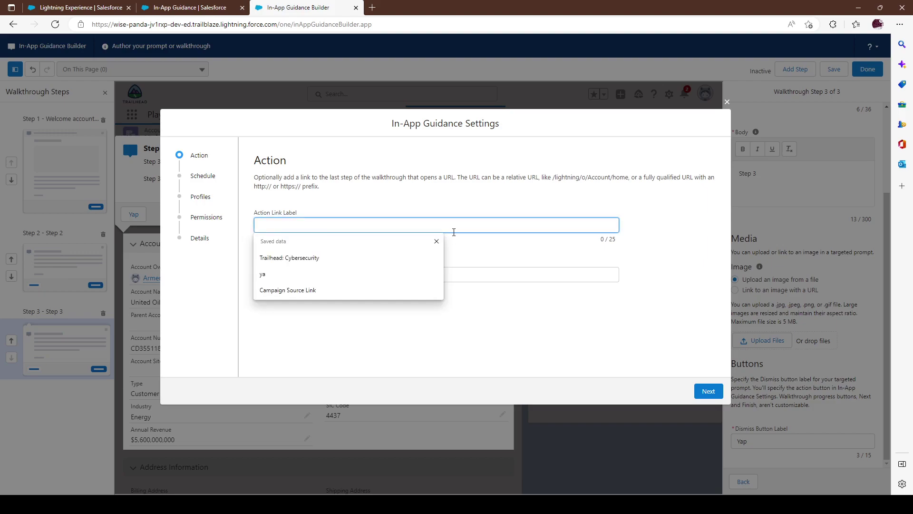
type("See lin")
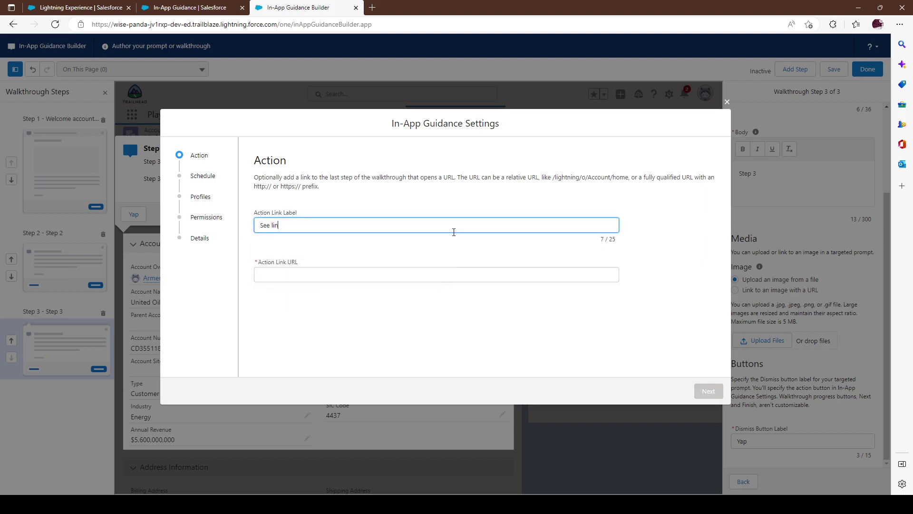
left_click(316, 274)
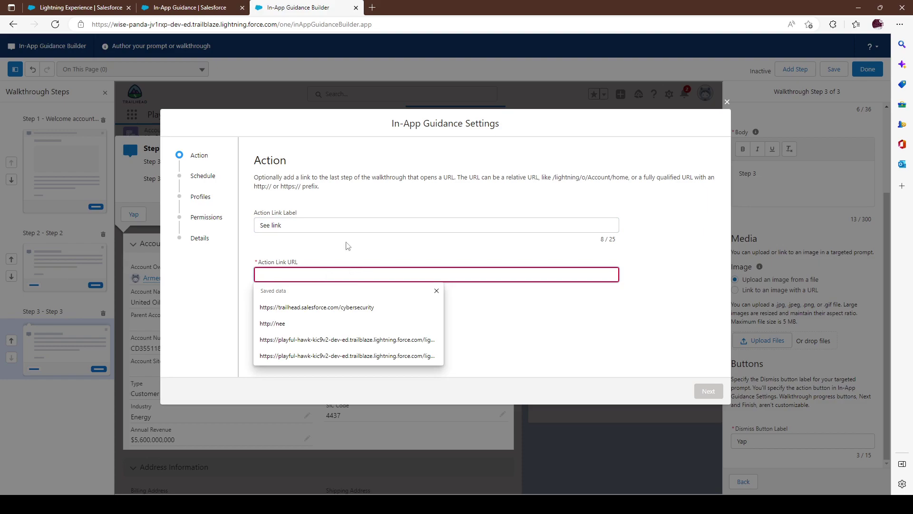
left_click(349, 242)
left_click(327, 275)
type("www.google")
left_click(281, 305)
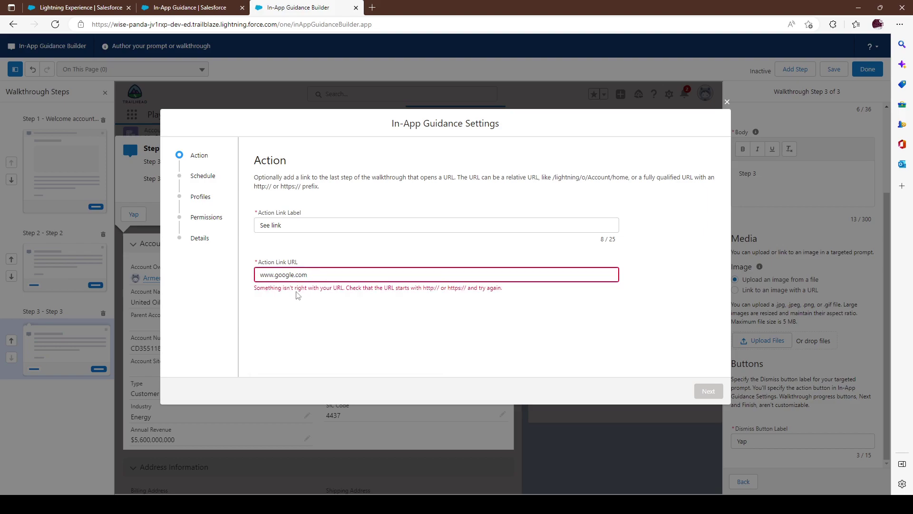
left_click(260, 274)
type("http:/")
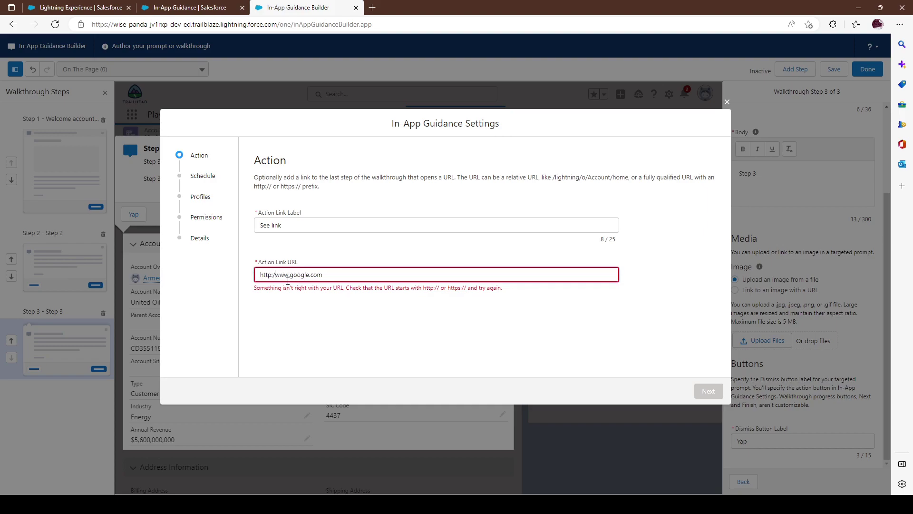
type("/")
left_click(389, 308)
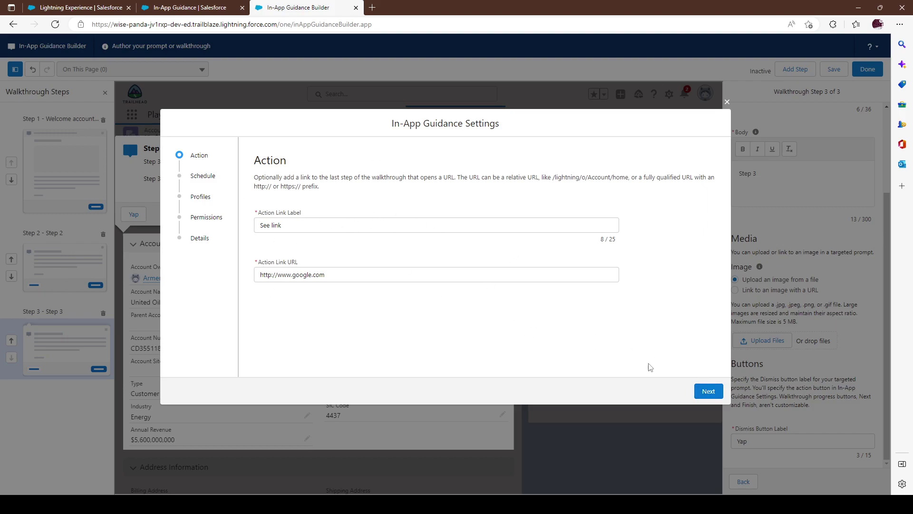
left_click(709, 391)
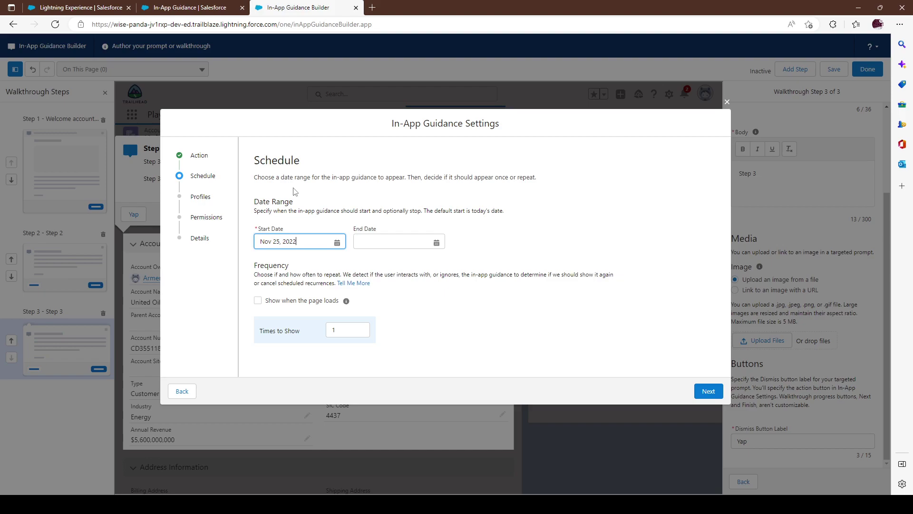
- Try the option to show the guidance when the page loads, turn it off, and set the times to show to 20
left_click(294, 243)
left_click(276, 303)
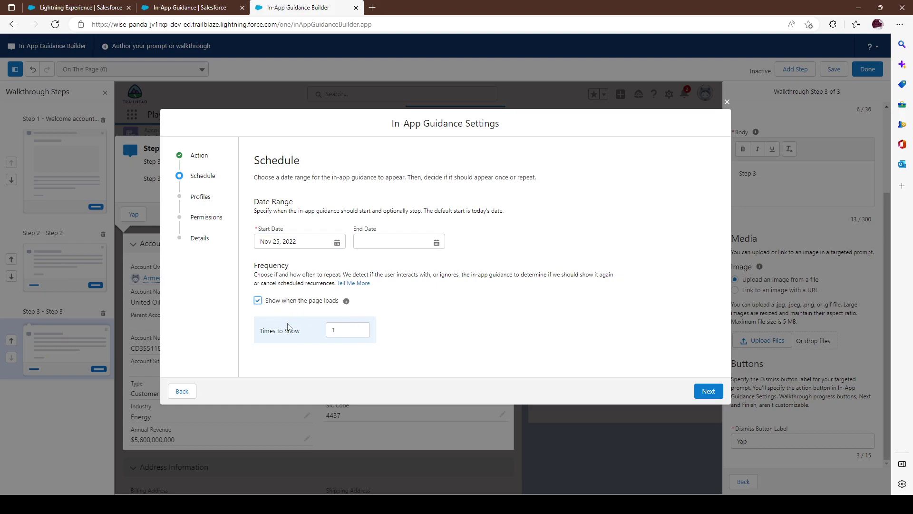
left_click(258, 301)
left_click(355, 334)
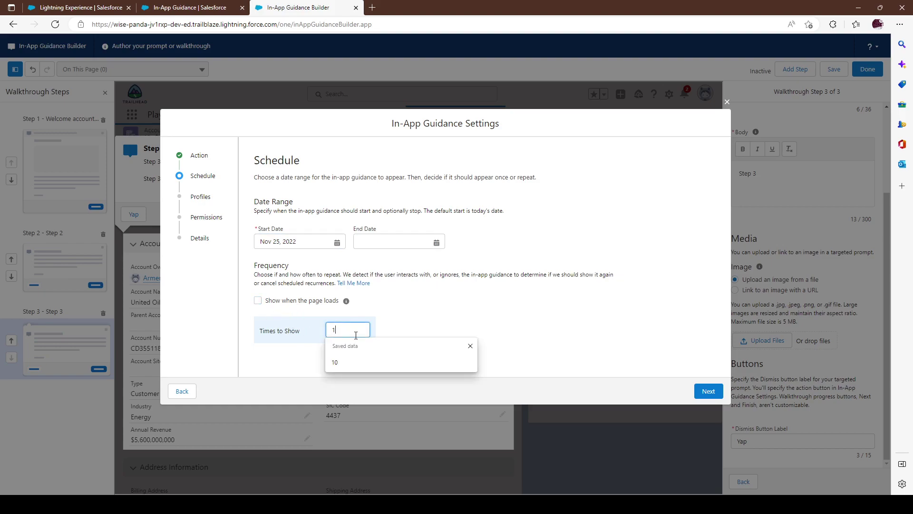
left_click_drag(355, 334, 315, 330)
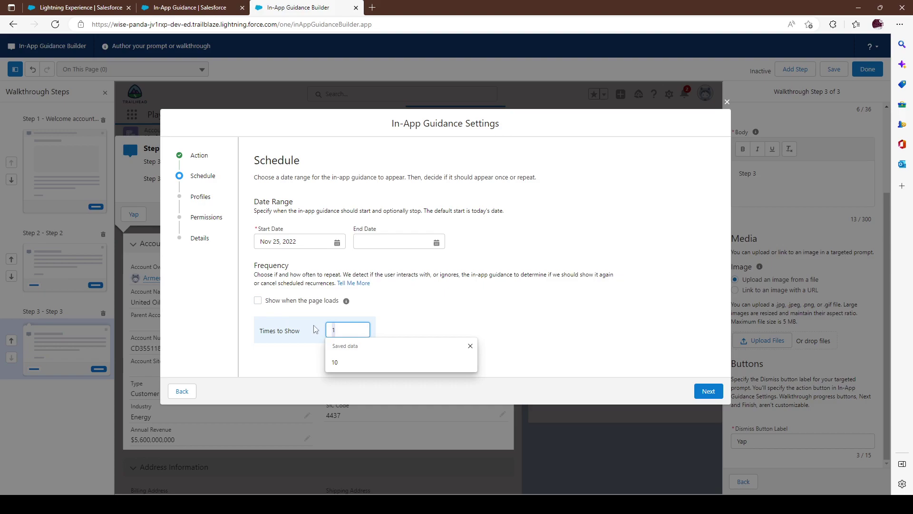
type("10")
double_click(349, 332)
type("20")
left_click(450, 317)
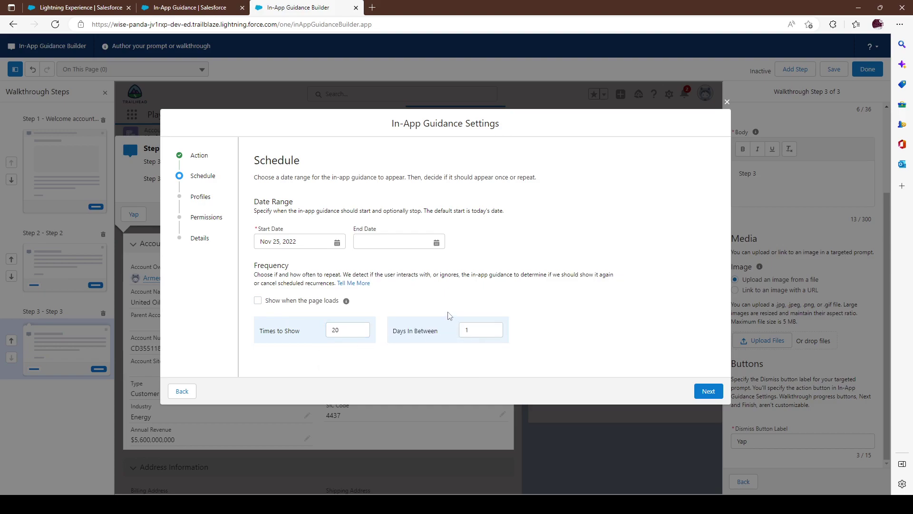
- Set the days in between showings to 2 and continue to the profile settings
left_click(494, 332)
type("2")
left_click(350, 330)
left_click(708, 391)
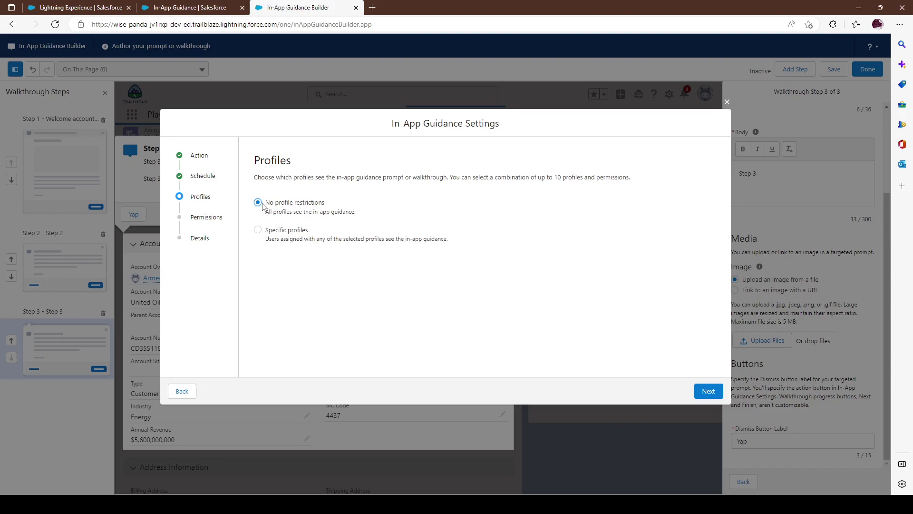
- Restrict the walkthrough to specific profiles and add Marketing User to the selected profiles
left_click(268, 235)
scroll(312, 236, "down", 1)
scroll(315, 314, "down", 4)
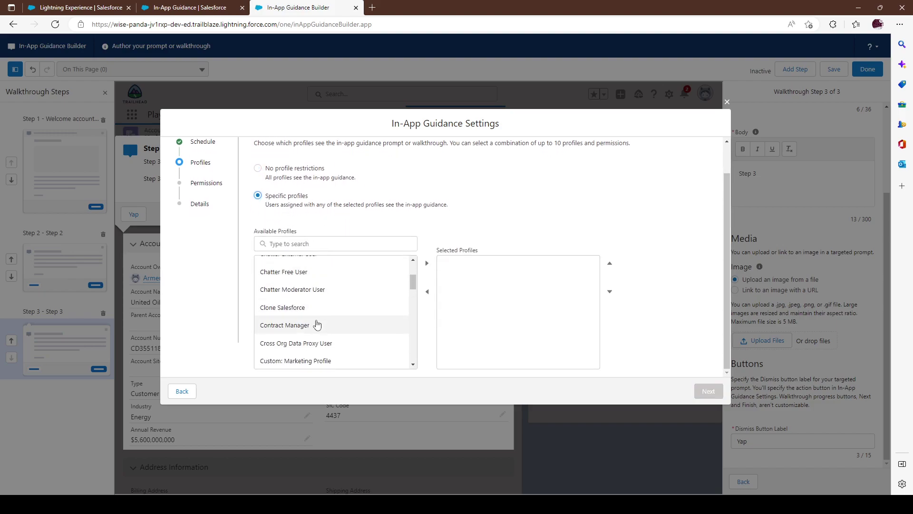
scroll(327, 296, "down", 6)
scroll(347, 309, "up", 2)
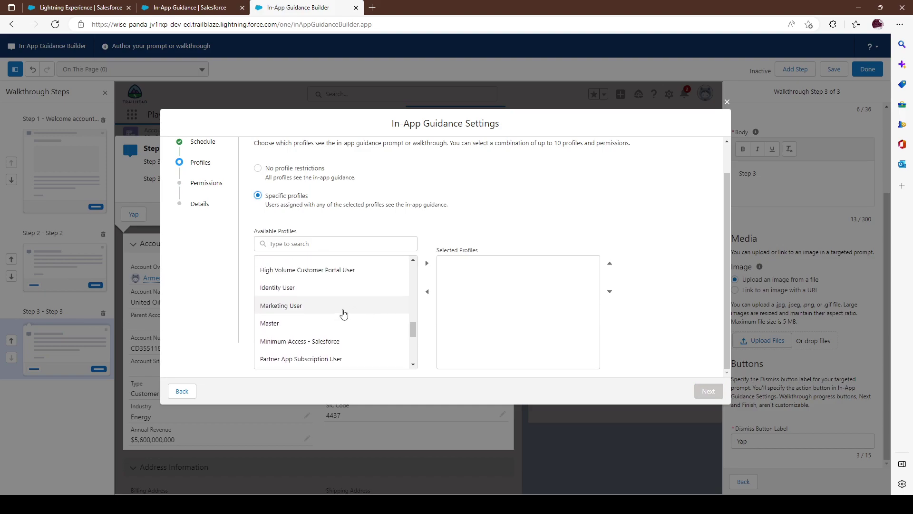
scroll(316, 309, "down", 2)
left_click(310, 271)
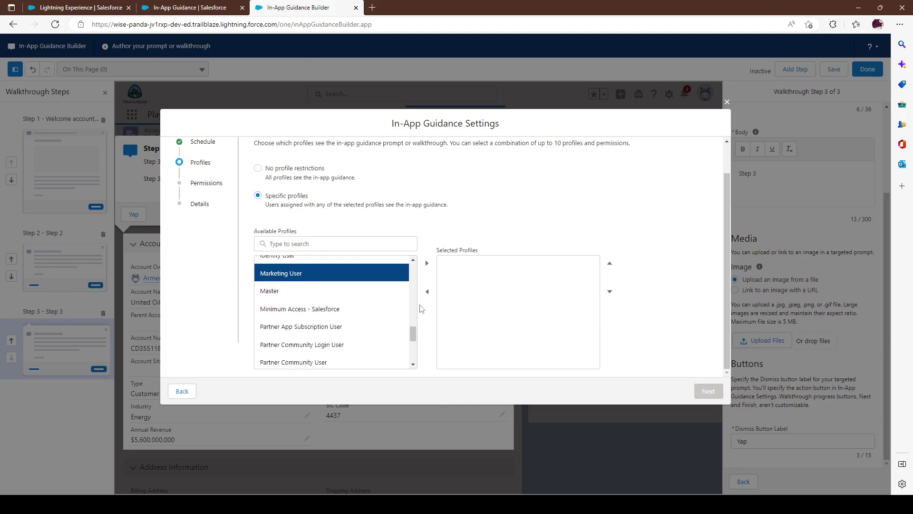
left_click(425, 264)
- Add Standard User to the selected profiles and continue to the permission settings
scroll(343, 316, "down", 3)
left_click(306, 282)
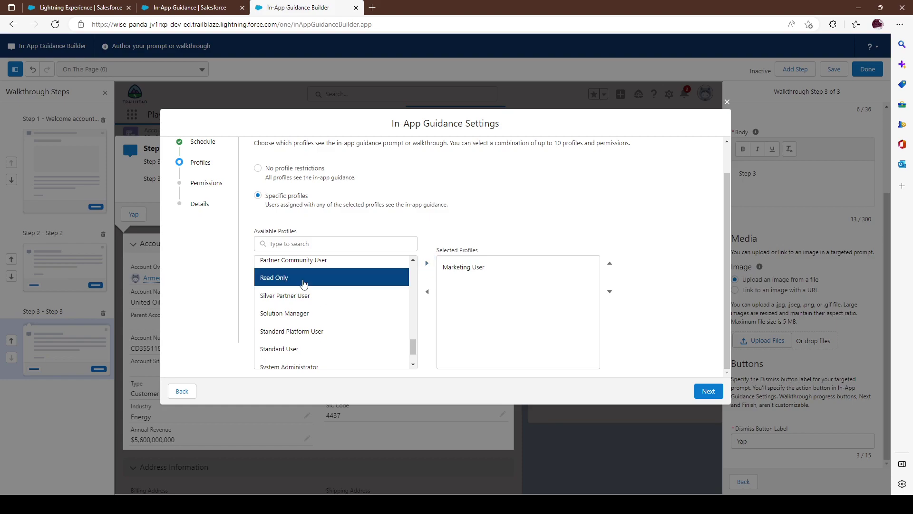
scroll(309, 298, "down", 3)
left_click(314, 307)
scroll(316, 307, "up", 1)
left_click(426, 264)
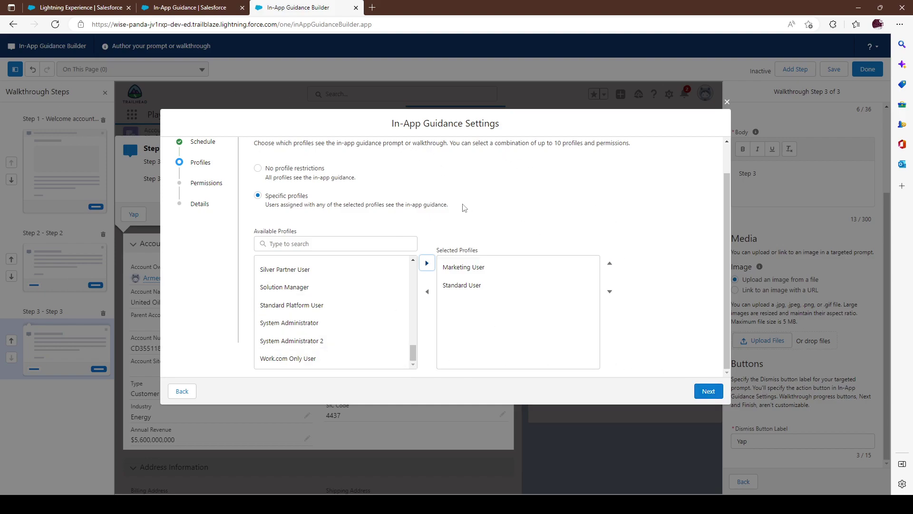
left_click(708, 394)
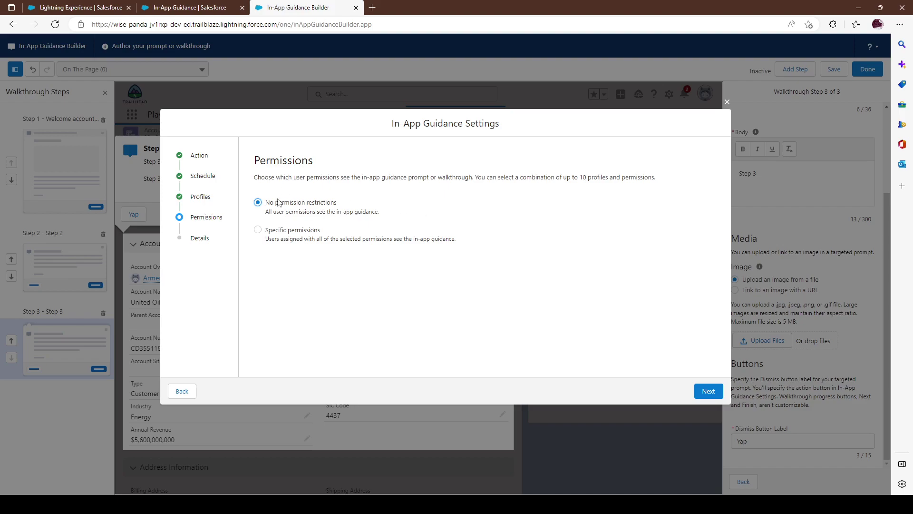
- Restrict the walkthrough to users with specific permissions
left_click(256, 229)
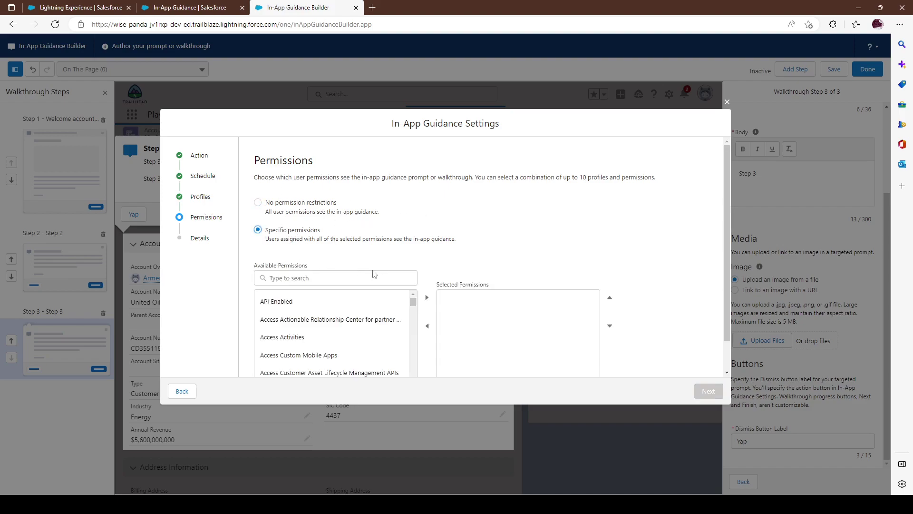
scroll(449, 204, "down", 1)
scroll(449, 203, "up", 1)
scroll(436, 224, "down", 1)
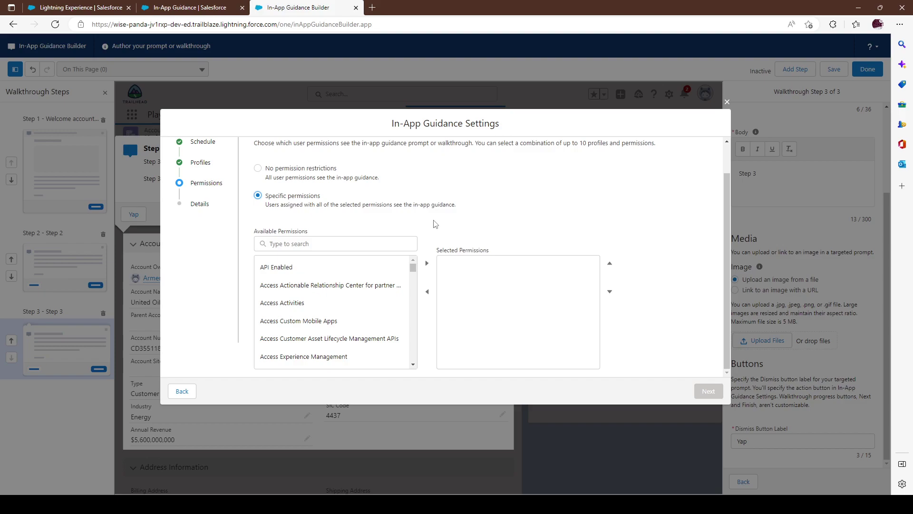
- Add Edit My Reports to the selected permissions for the walkthrough
scroll(393, 301, "down", 5)
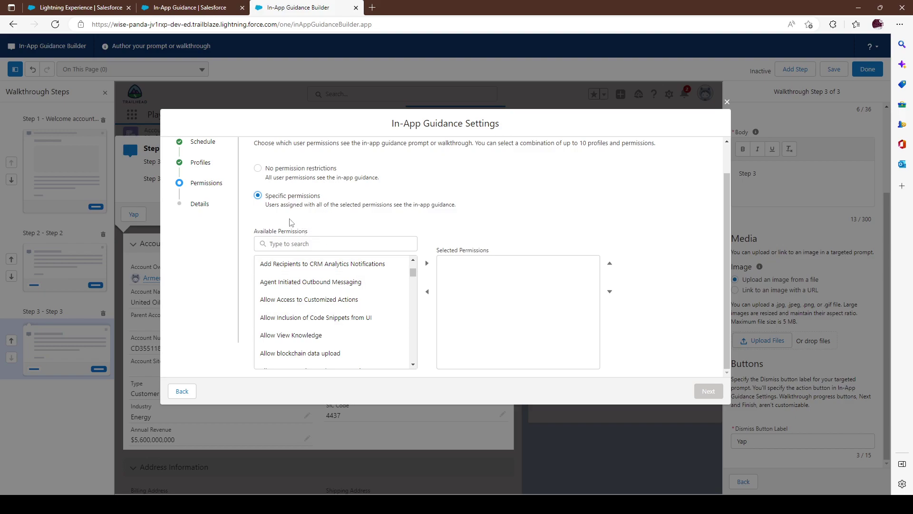
scroll(350, 321, "down", 1)
scroll(351, 325, "down", 3)
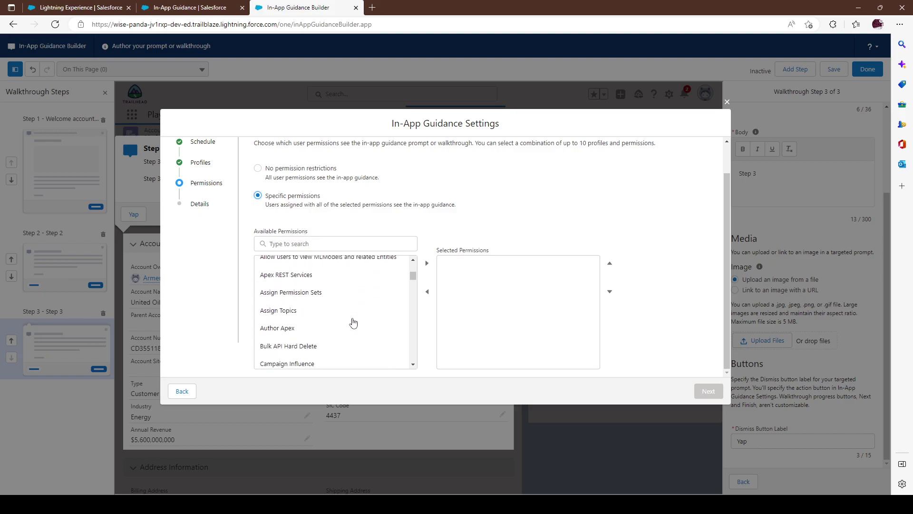
scroll(353, 325, "down", 8)
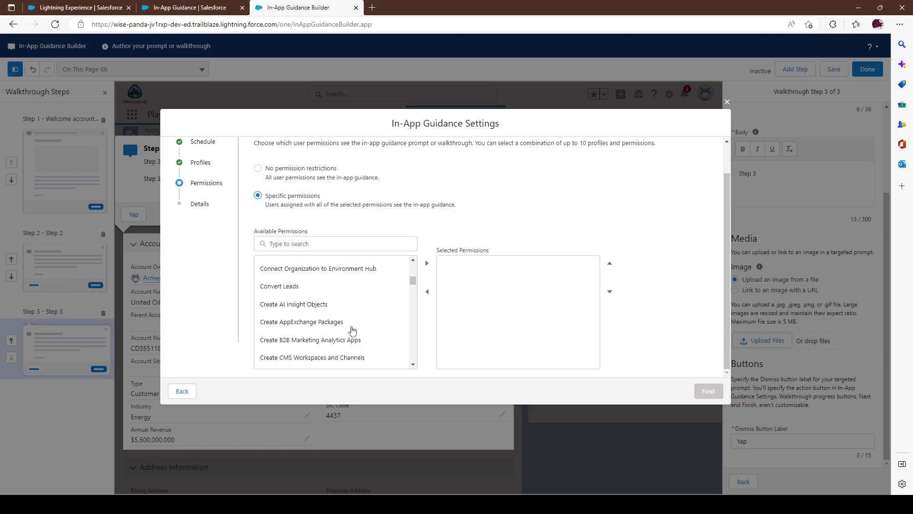
scroll(352, 329, "down", 5)
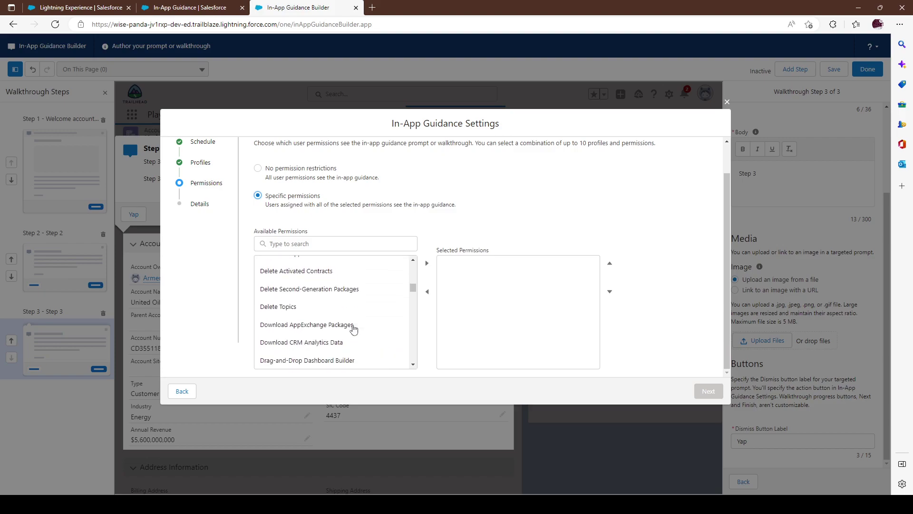
scroll(331, 312, "down", 5)
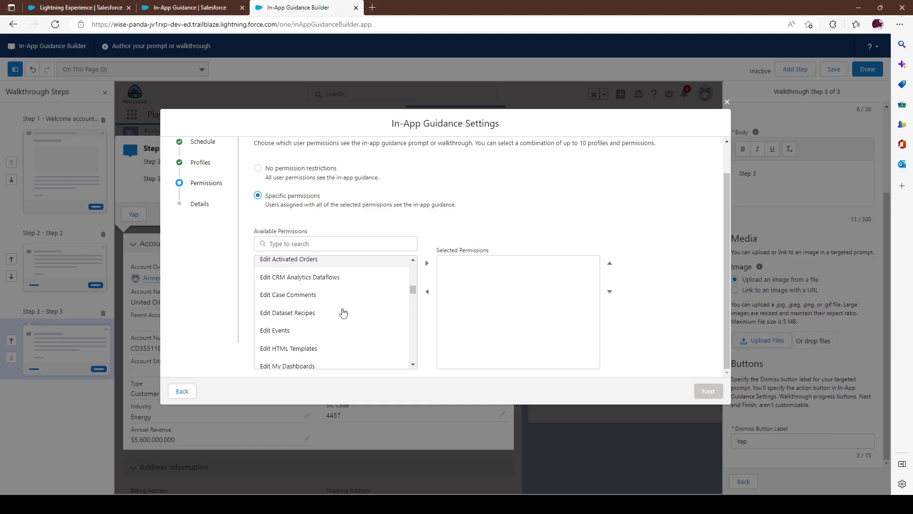
scroll(340, 303, "down", 4)
scroll(333, 298, "up", 1)
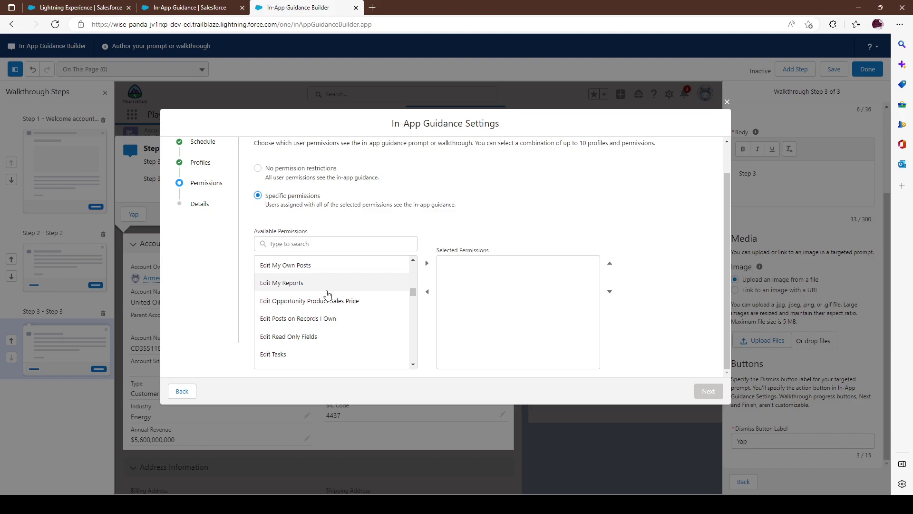
left_click(327, 289)
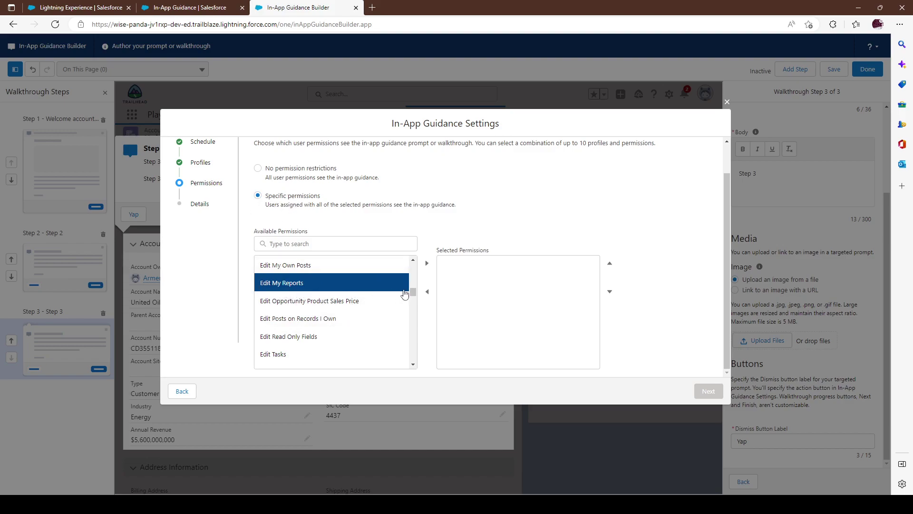
left_click(290, 300)
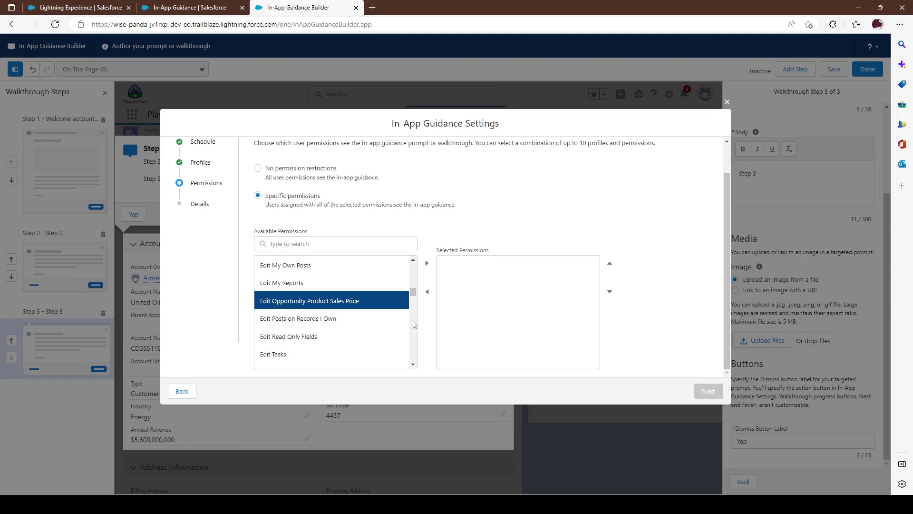
left_click(665, 263)
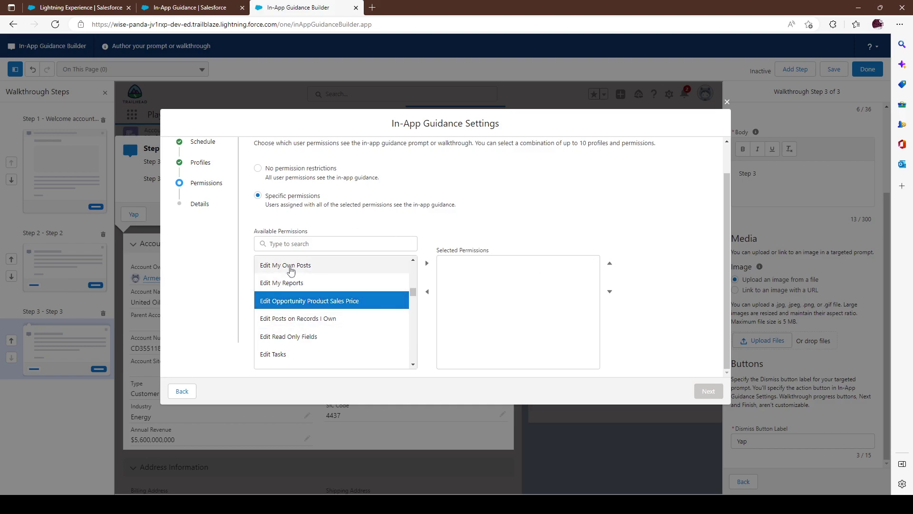
left_click(338, 284)
left_click(427, 263)
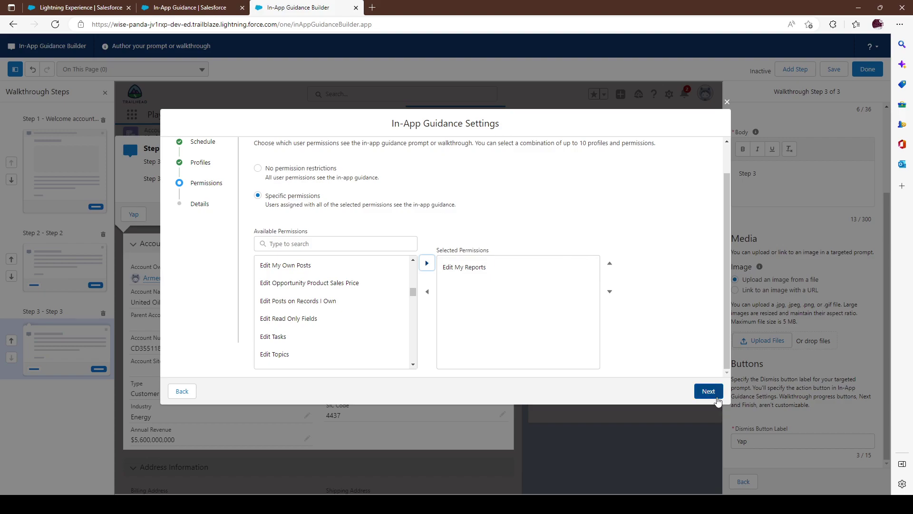
left_click(694, 339)
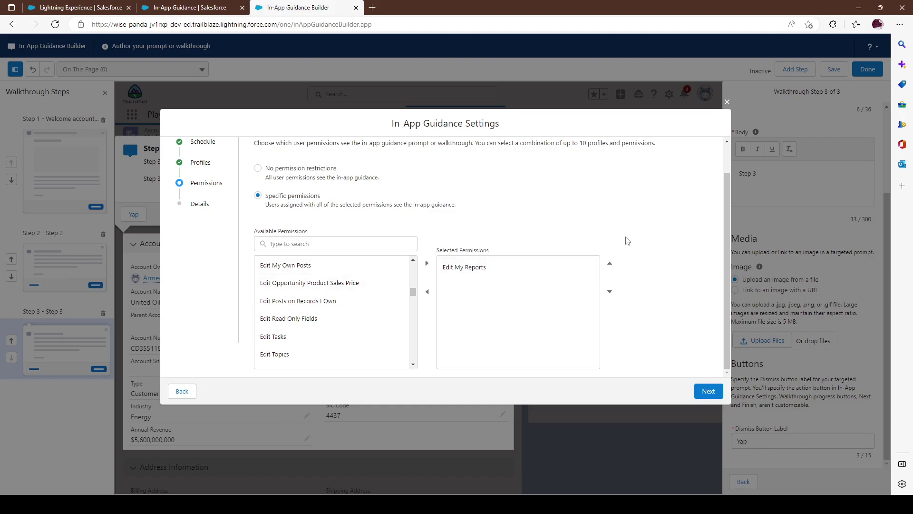
- Continue to the walkthrough's details and set its name to Test1
left_click(702, 392)
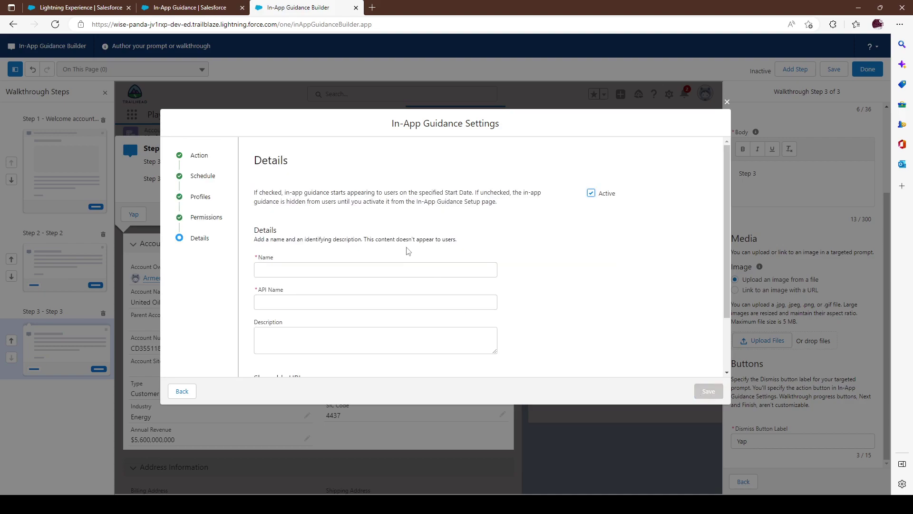
scroll(646, 313, "down", 2)
scroll(302, 236, "up", 1)
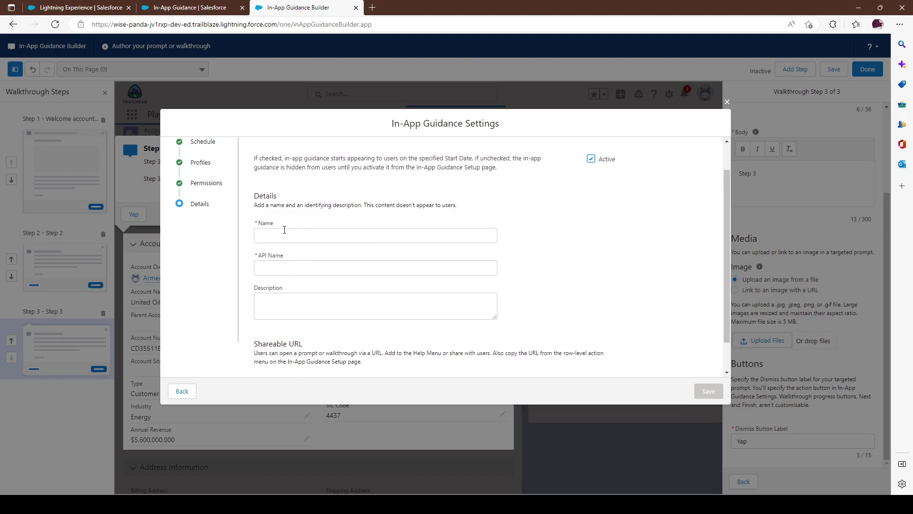
left_click(288, 233)
left_click(410, 183)
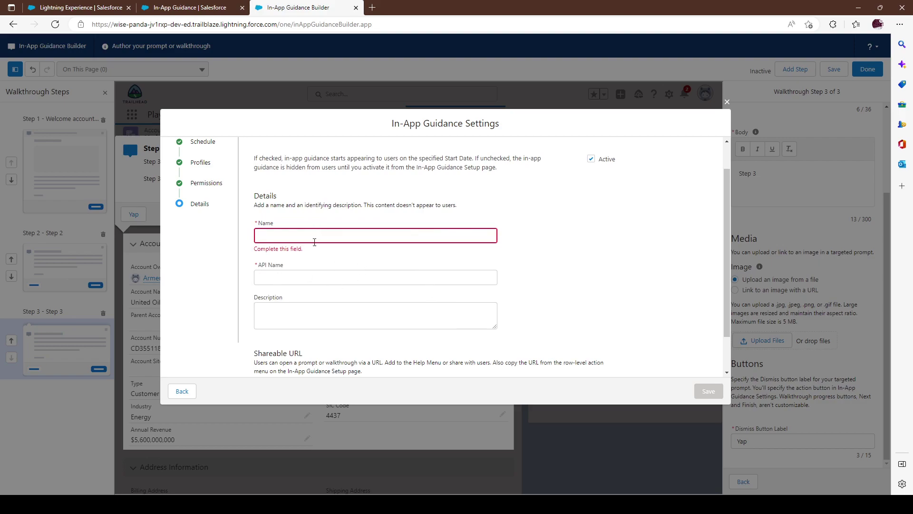
left_click(287, 314)
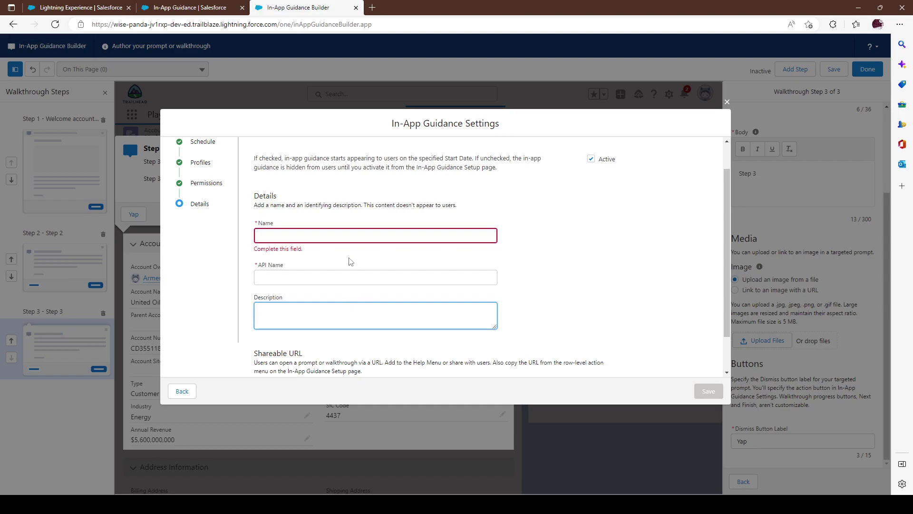
left_click(612, 277)
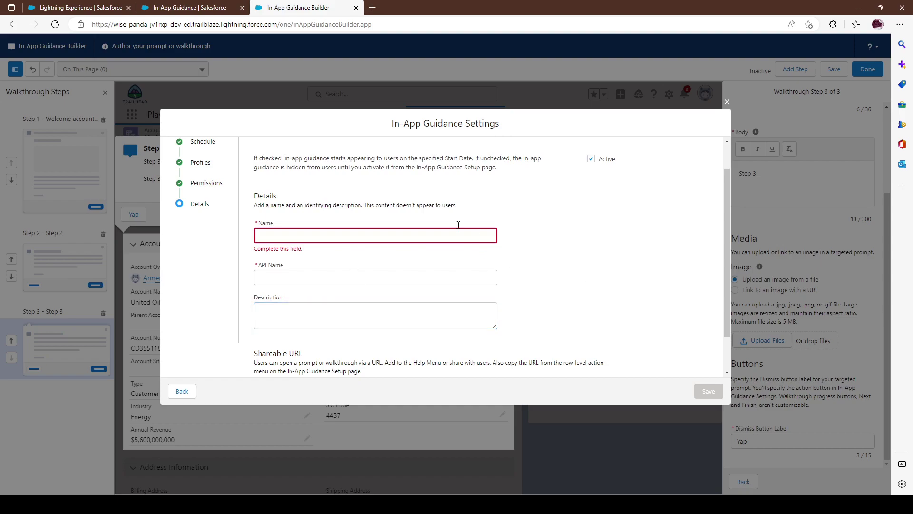
left_click(400, 235)
type("Test")
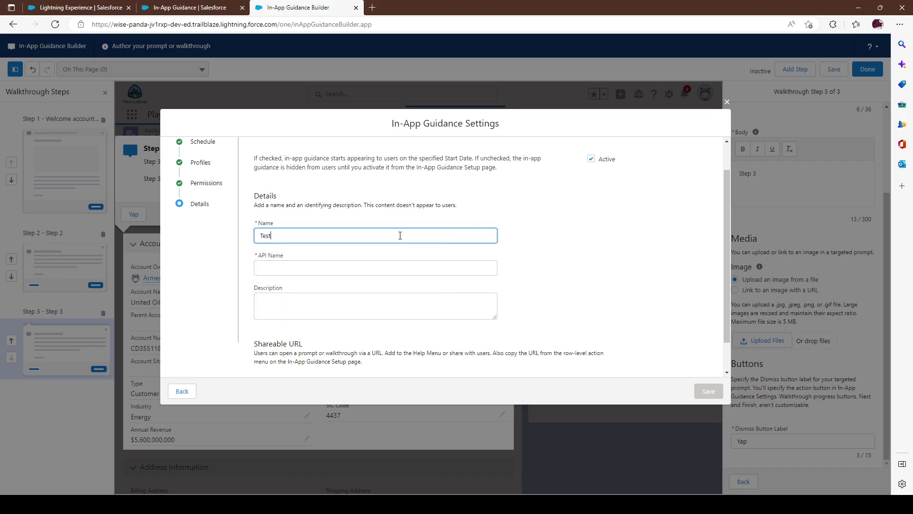
- Fill in Test1 as the walkthrough's API name and copy it into the description
left_click(390, 273)
left_click_drag(276, 267, 225, 270)
key("ctrl+c")
left_click(354, 310)
key("ctrl+v")
left_click(581, 308)
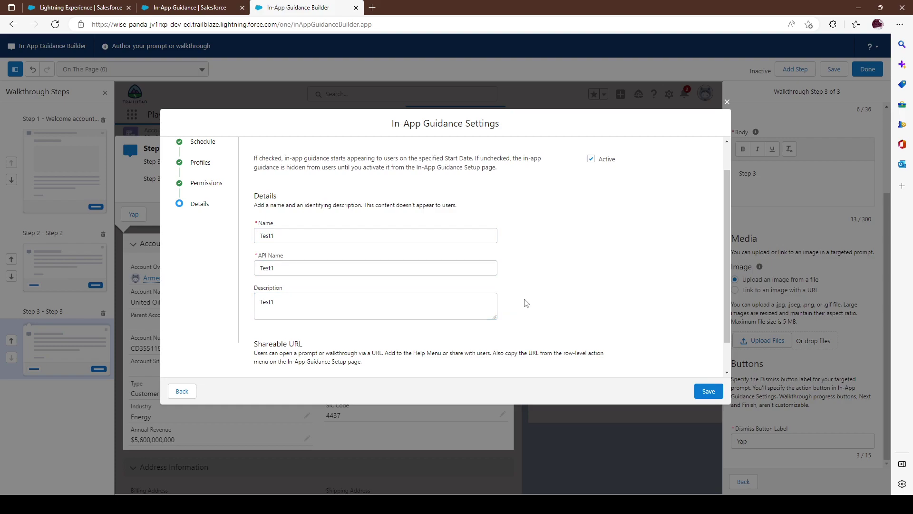
- Check the details and shareable URL, save the walkthrough as active and finish editing it
scroll(346, 266, "down", 1)
scroll(288, 252, "up", 1)
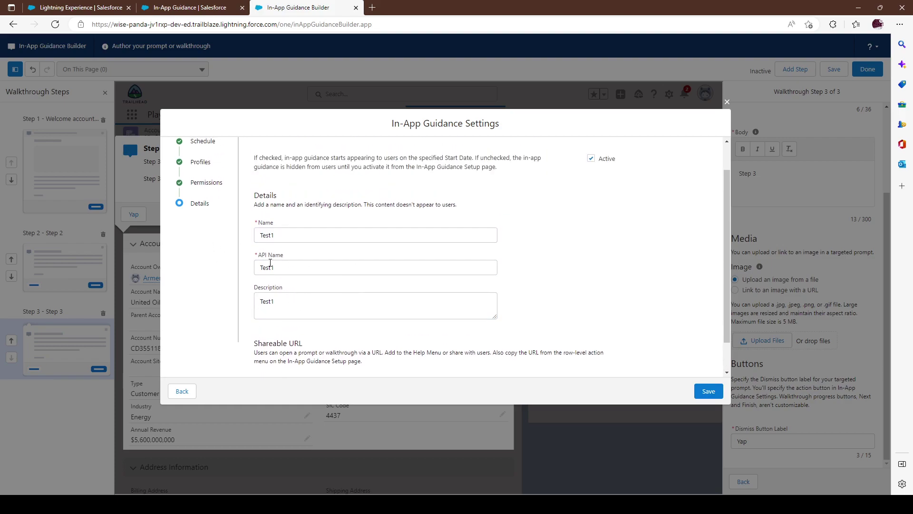
scroll(233, 233, "down", 1)
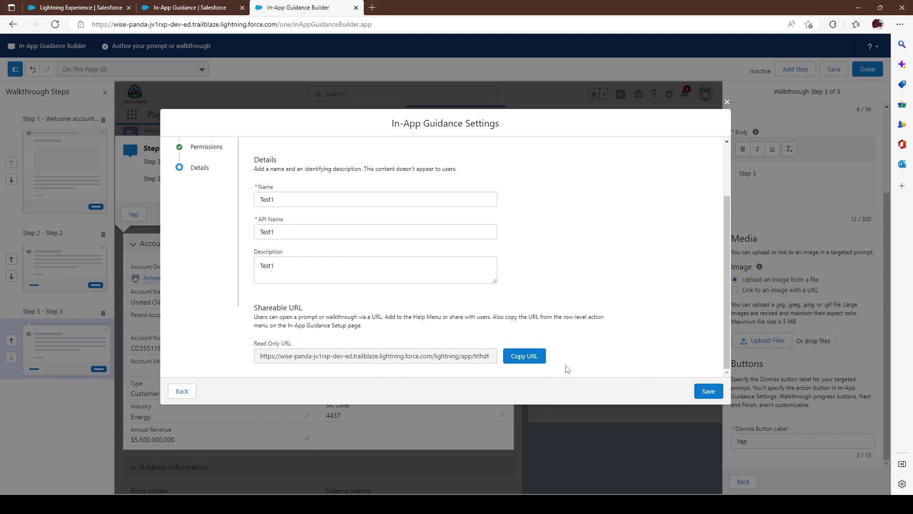
scroll(703, 374, "up", 2)
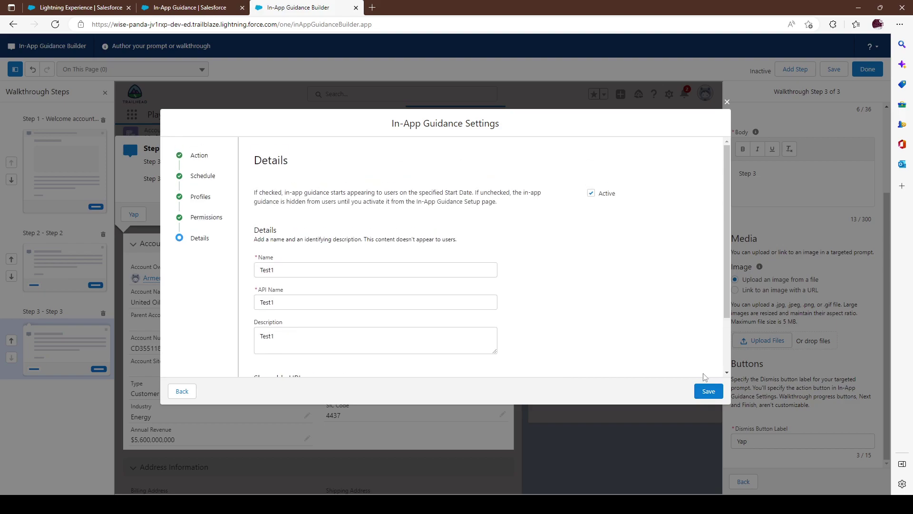
left_click(708, 390)
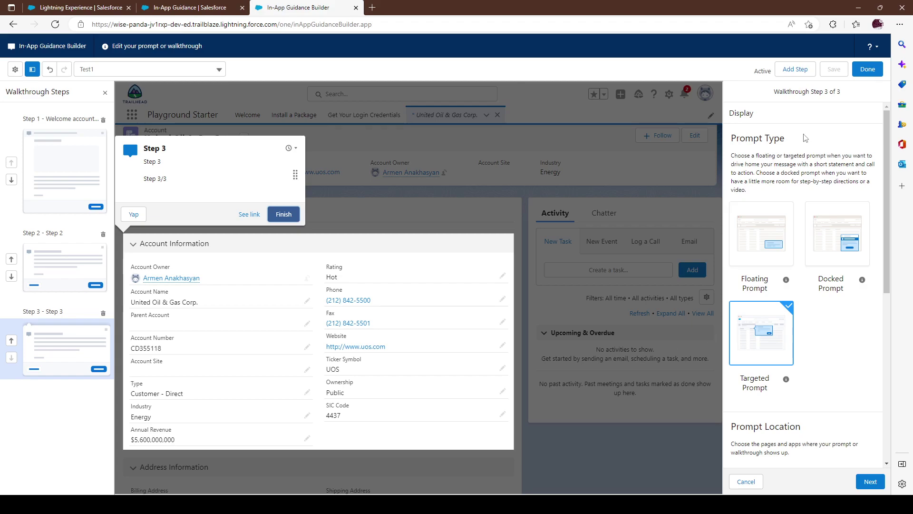
left_click(868, 69)
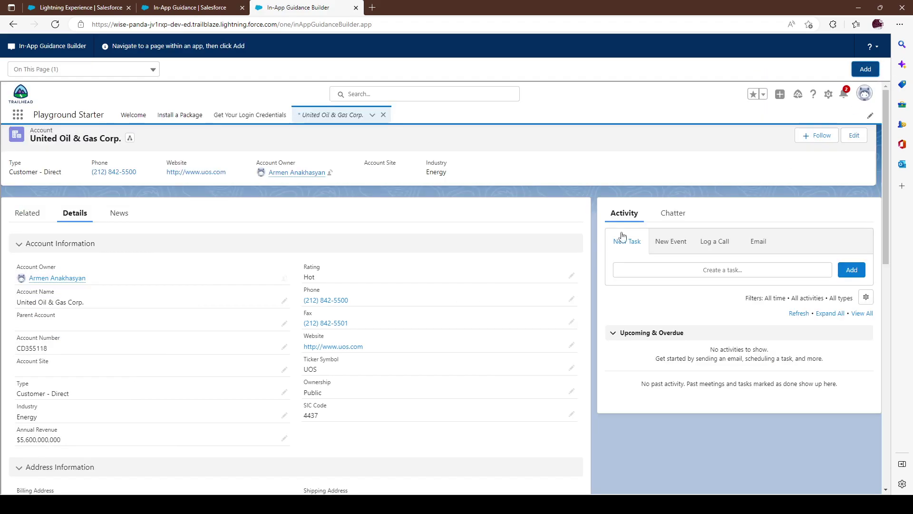
- Refresh the In-App Guidance setup list and open a preview of the Test1 walkthrough
left_click(183, 8)
left_click(55, 24)
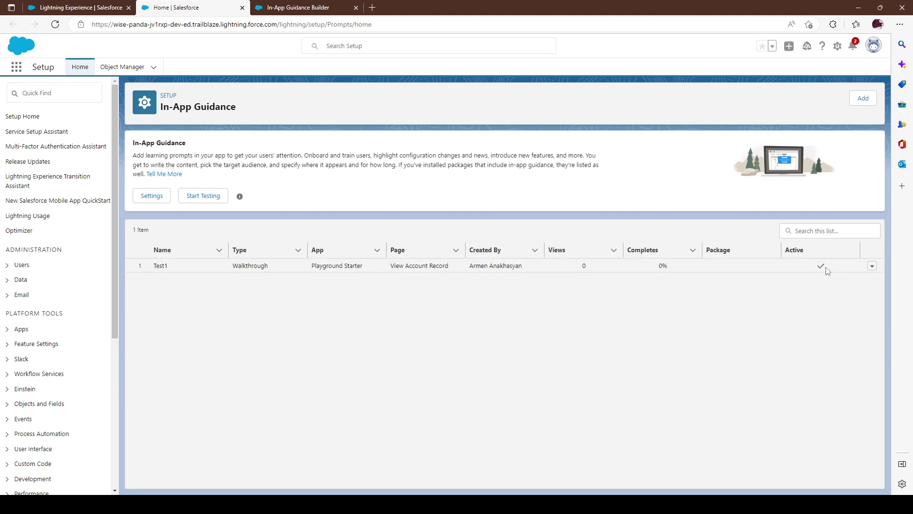
left_click(872, 266)
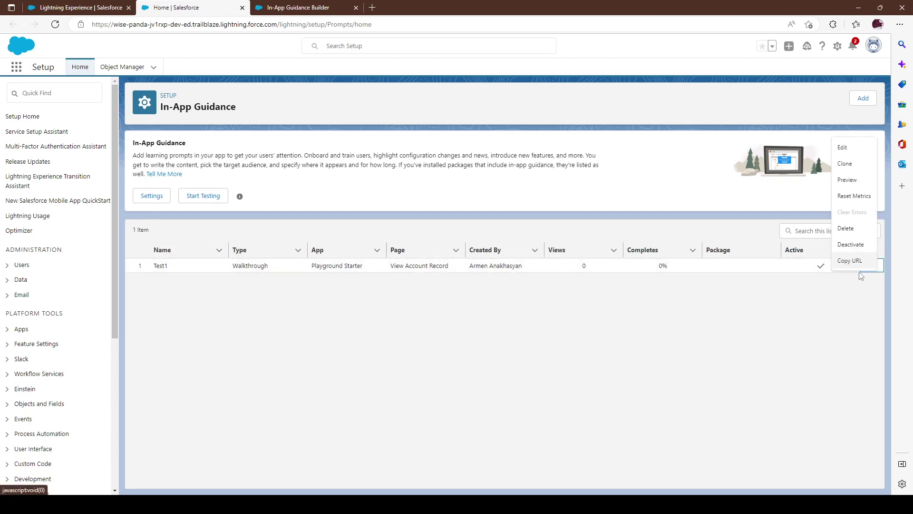
left_click(865, 275)
left_click(870, 267)
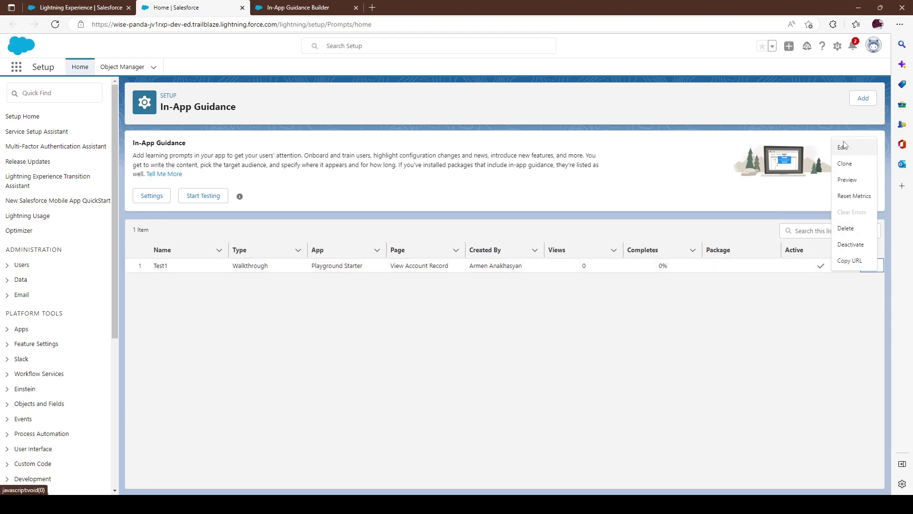
left_click(847, 180)
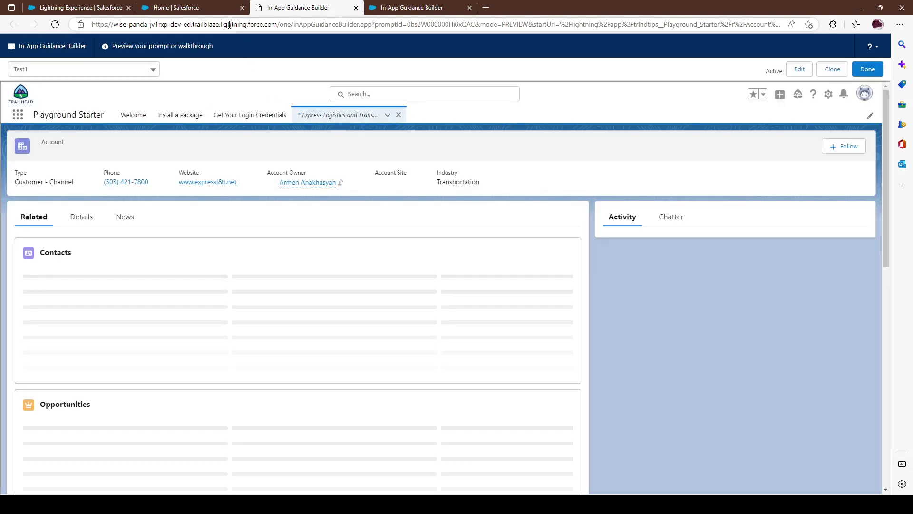
left_click(219, 8)
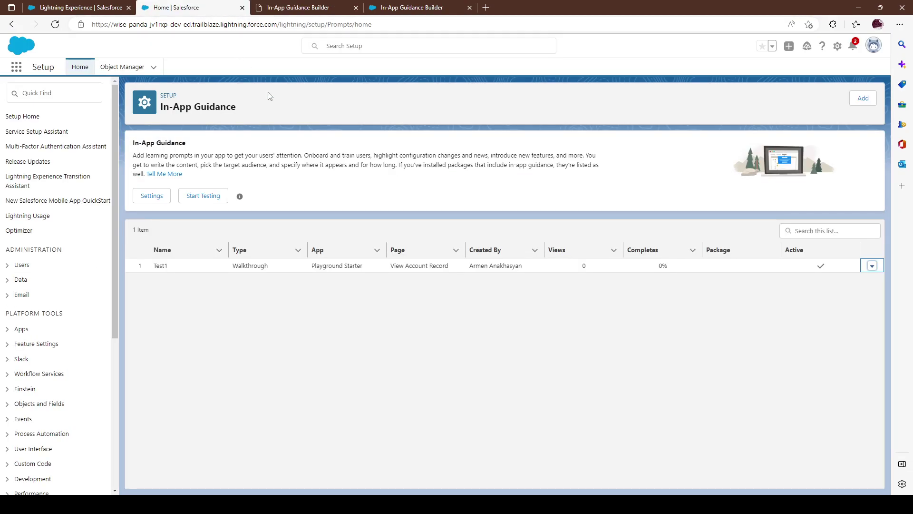
left_click(873, 265)
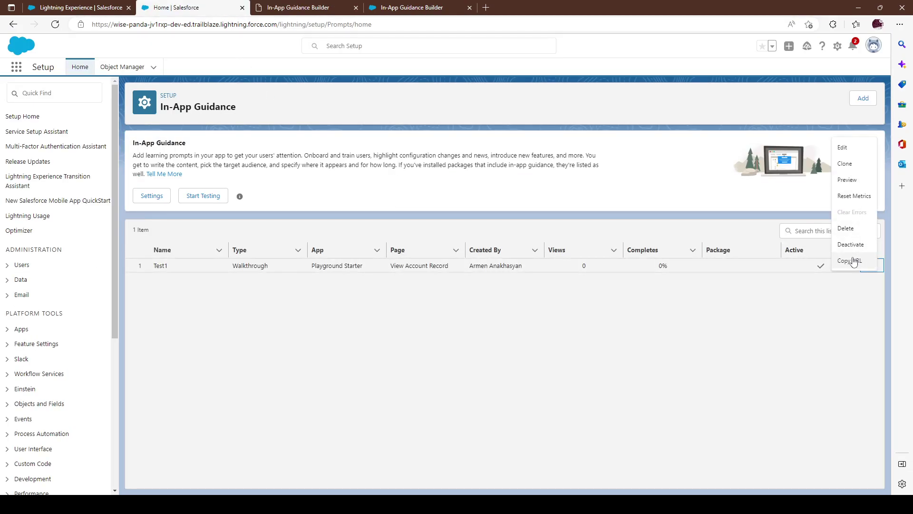
left_click(342, 347)
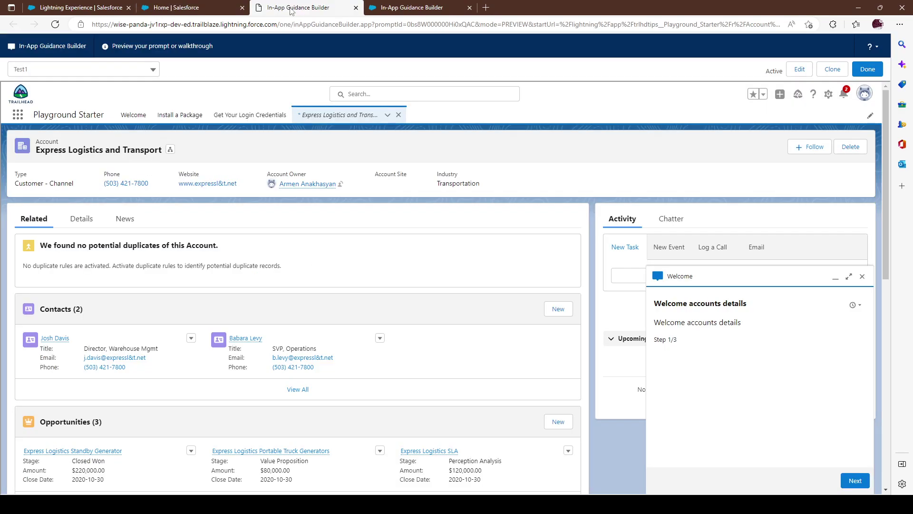
- Go through the previewed walkthrough on the account record up to its third step
left_click(291, 8)
left_click(855, 480)
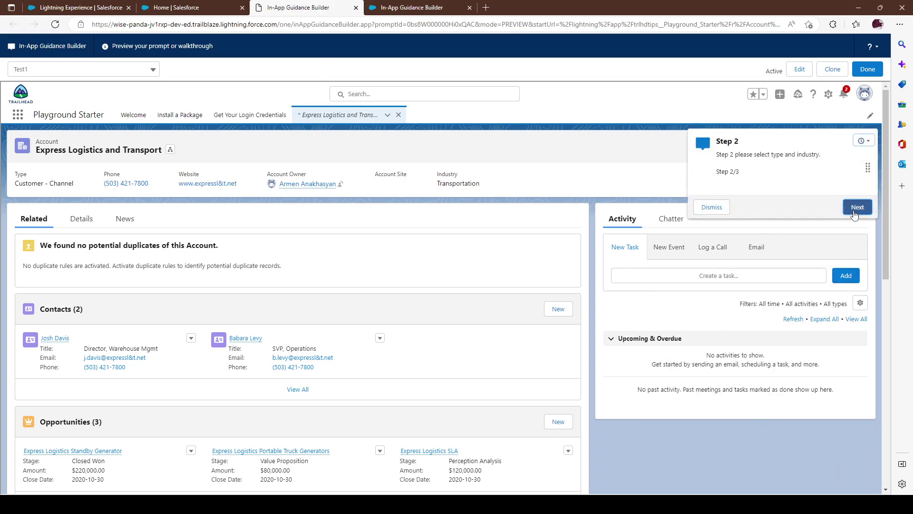
left_click(857, 207)
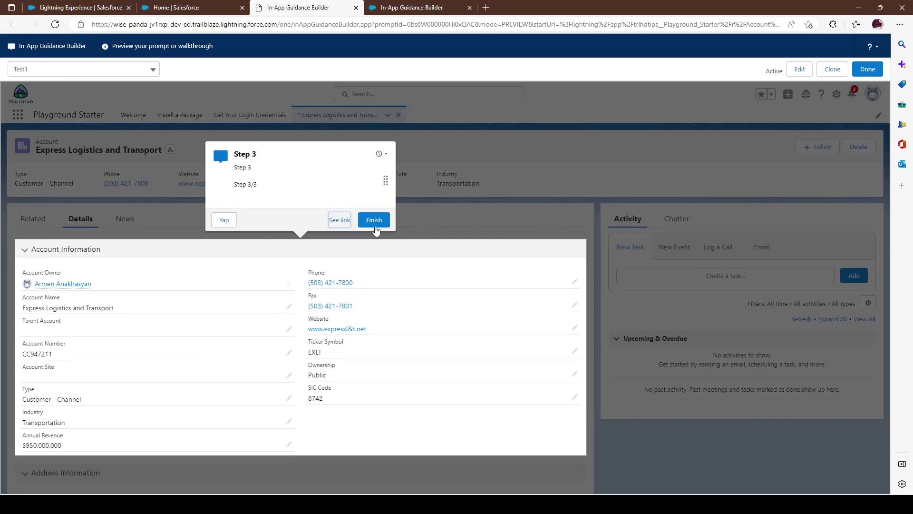
- Test the See link action in step 3 and close the Google page it opens
left_click(340, 219)
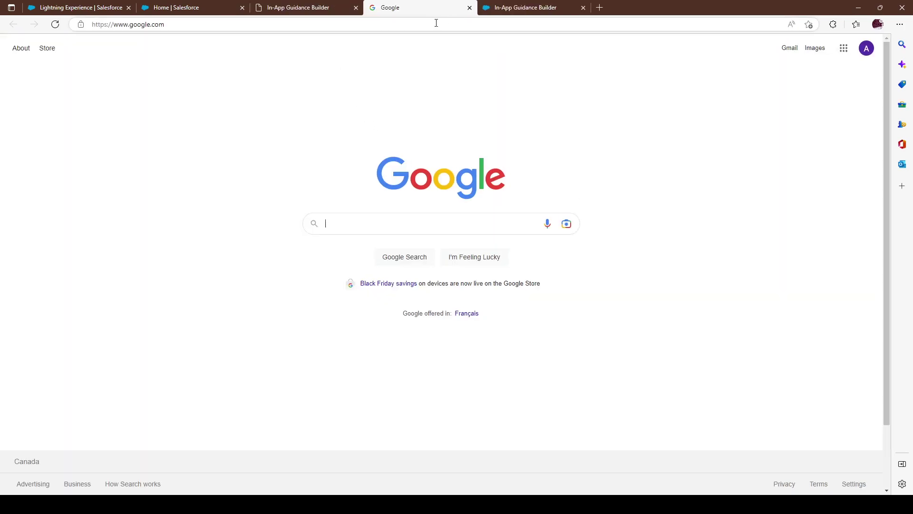
left_click(329, 9)
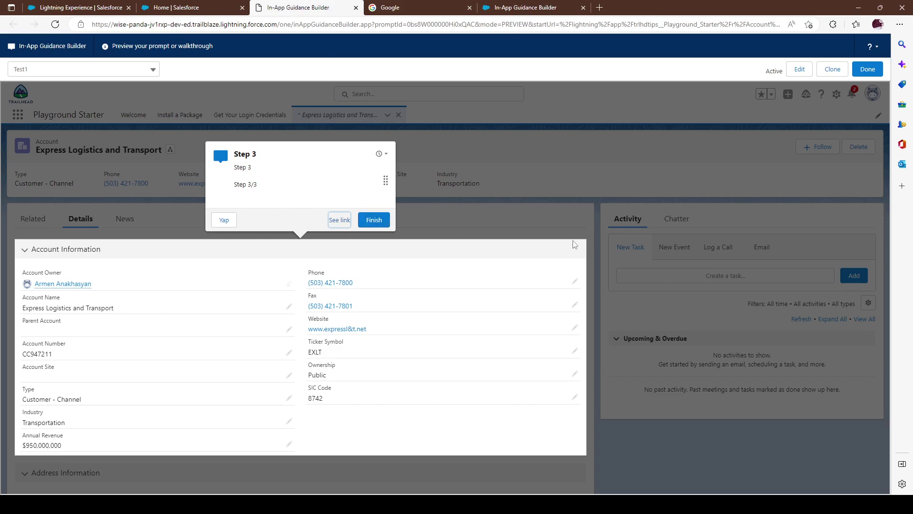
left_click(409, 7)
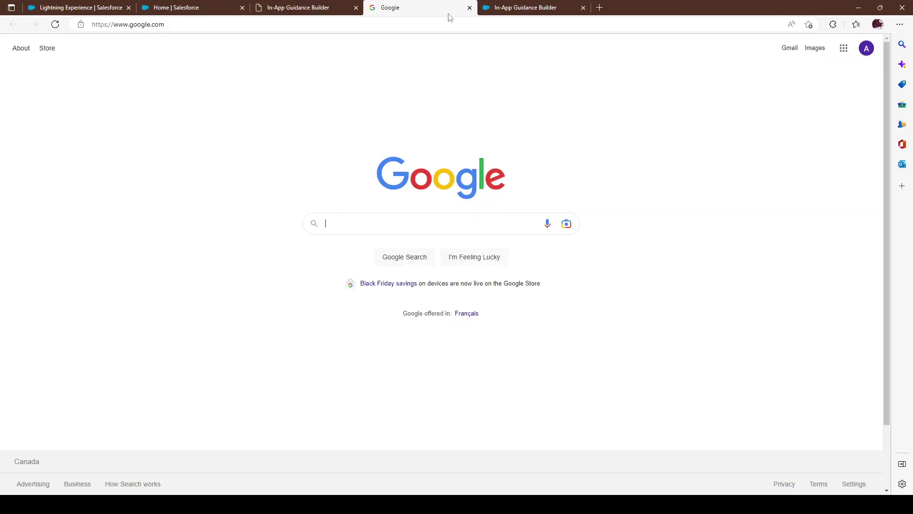
left_click(469, 8)
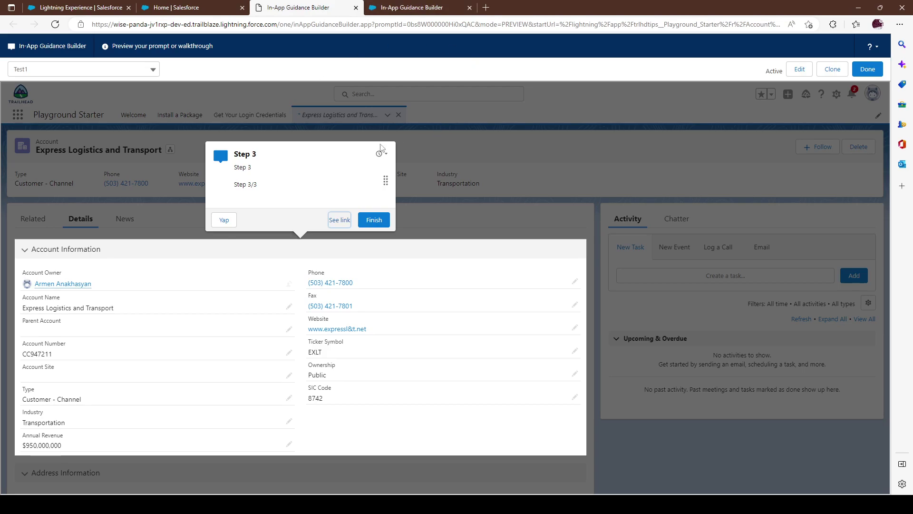